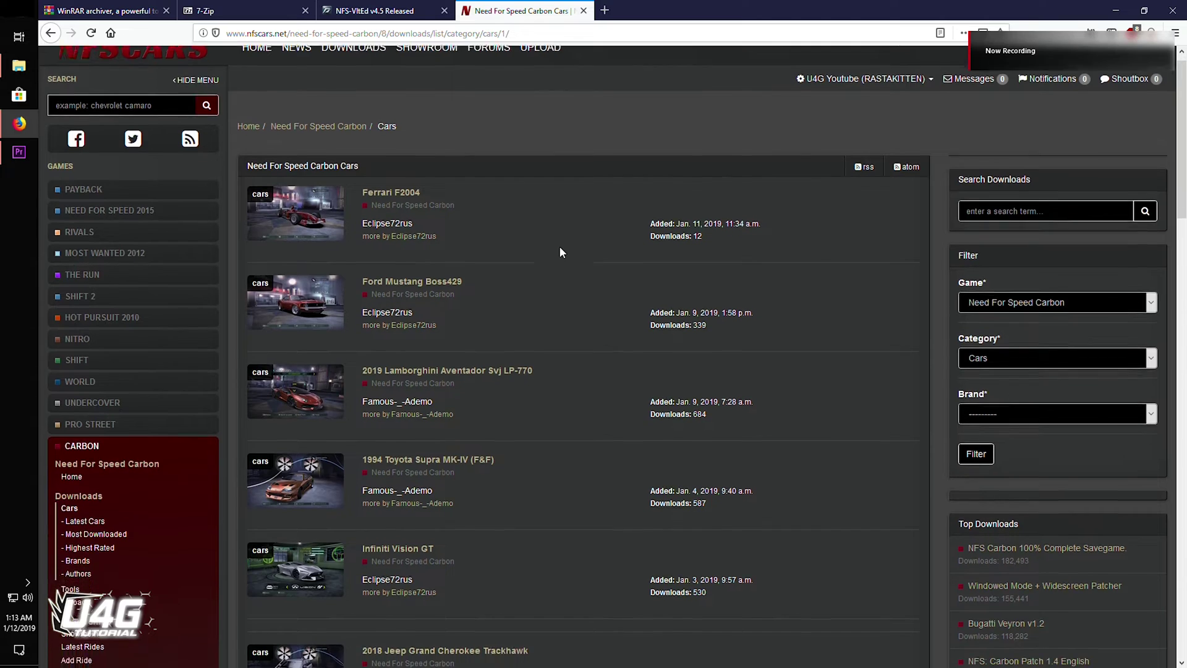
Like the NFS car-mod installation video, then open and close its Share options
scroll(560, 252, down, 7)
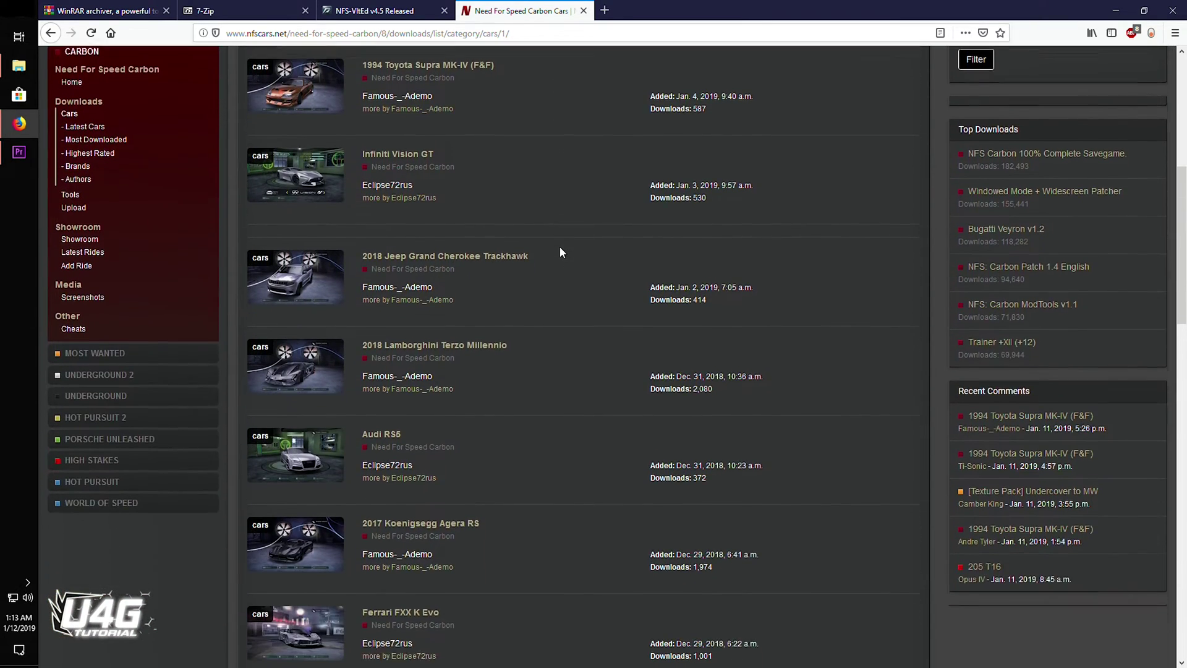
scroll(560, 248, down, 8)
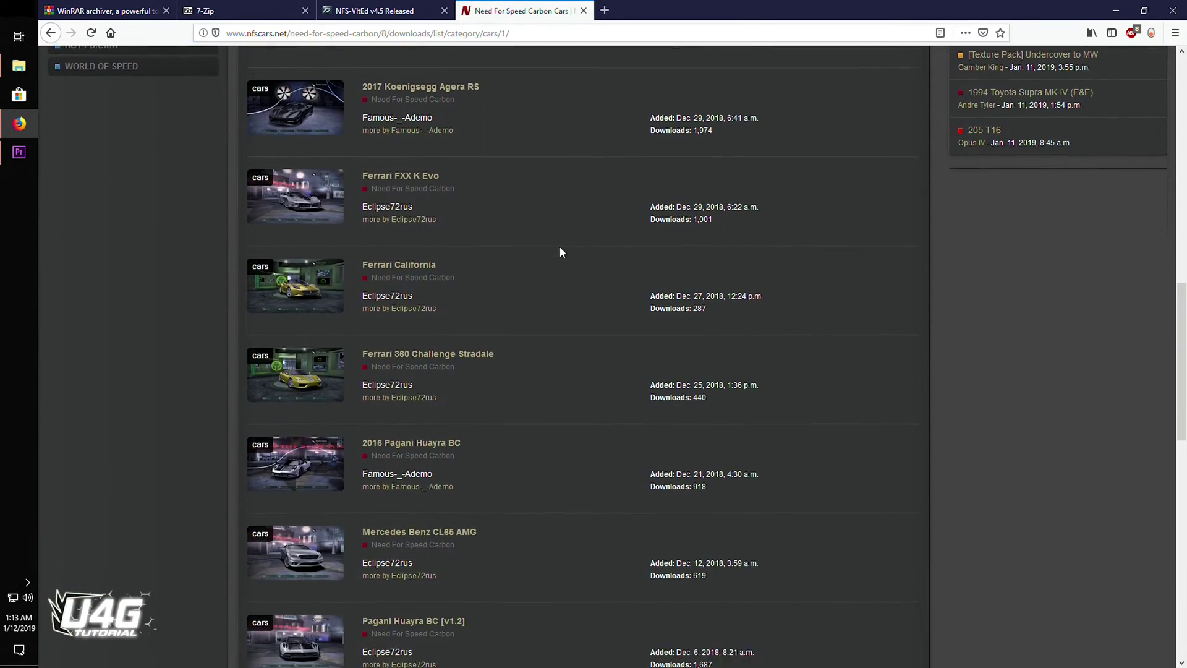
scroll(560, 250, down, 7)
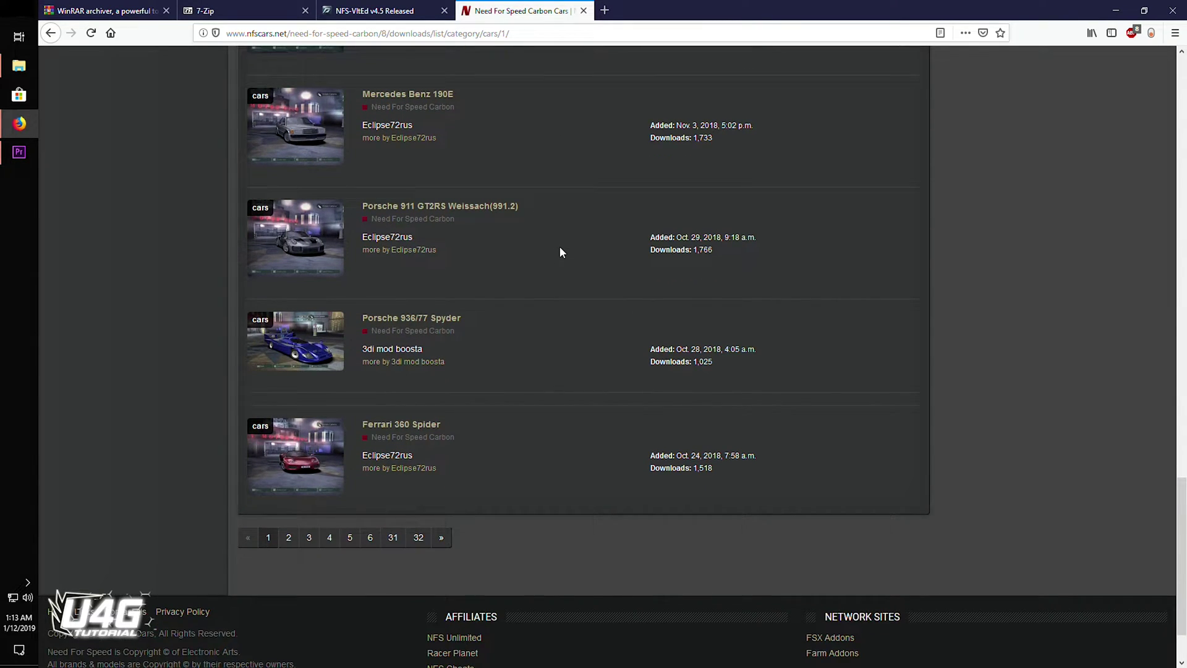
scroll(560, 252, up, 7)
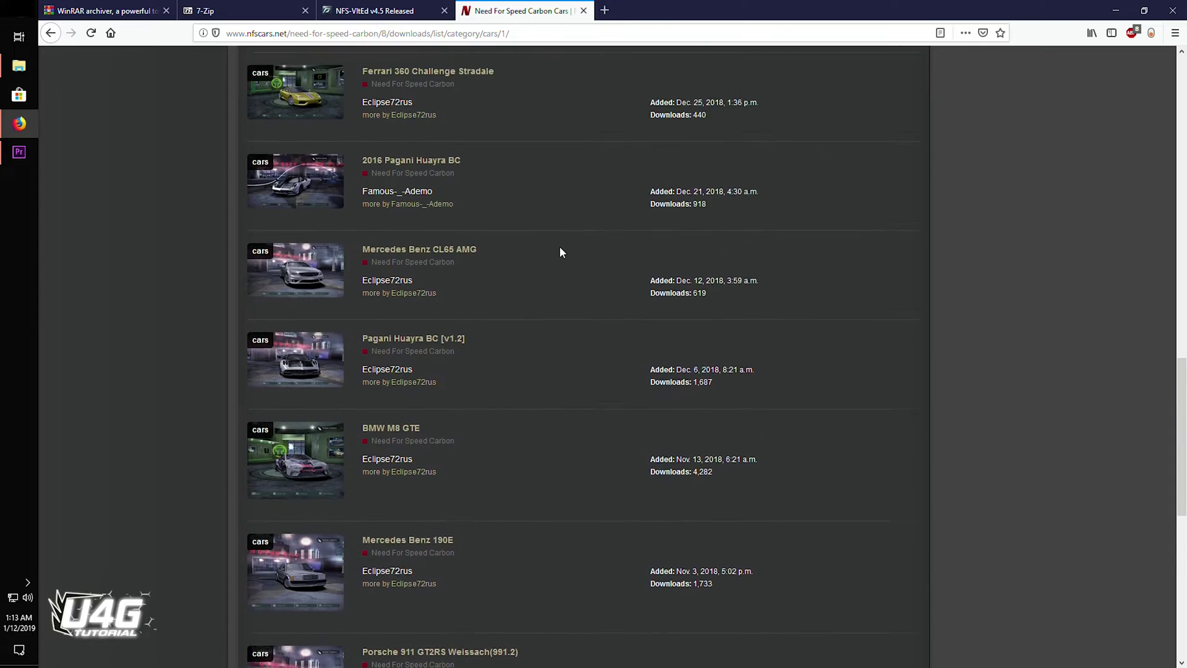
scroll(560, 252, up, 1)
scroll(560, 252, up, 3)
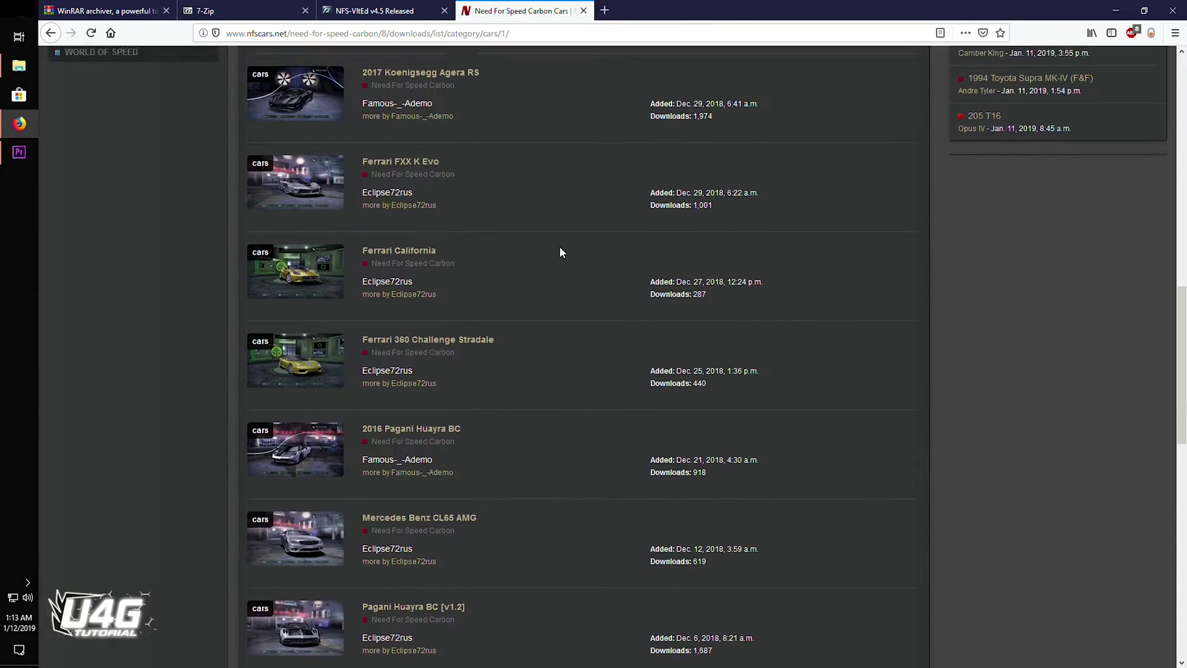
scroll(560, 252, up, 13)
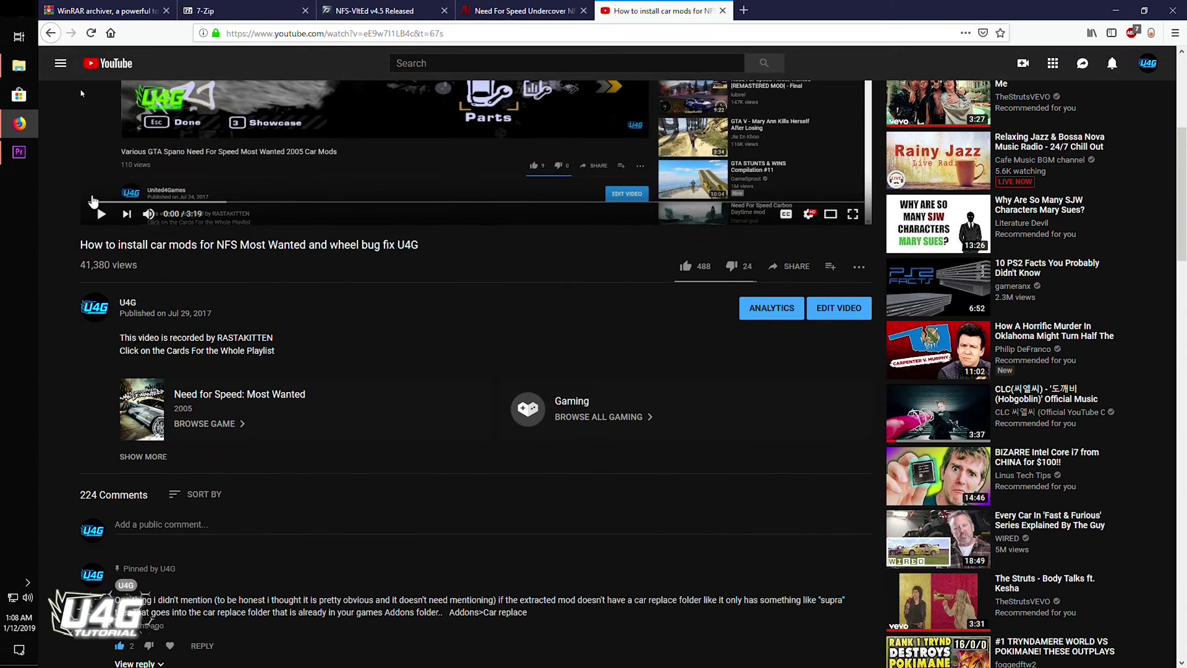
click(686, 267)
click(804, 277)
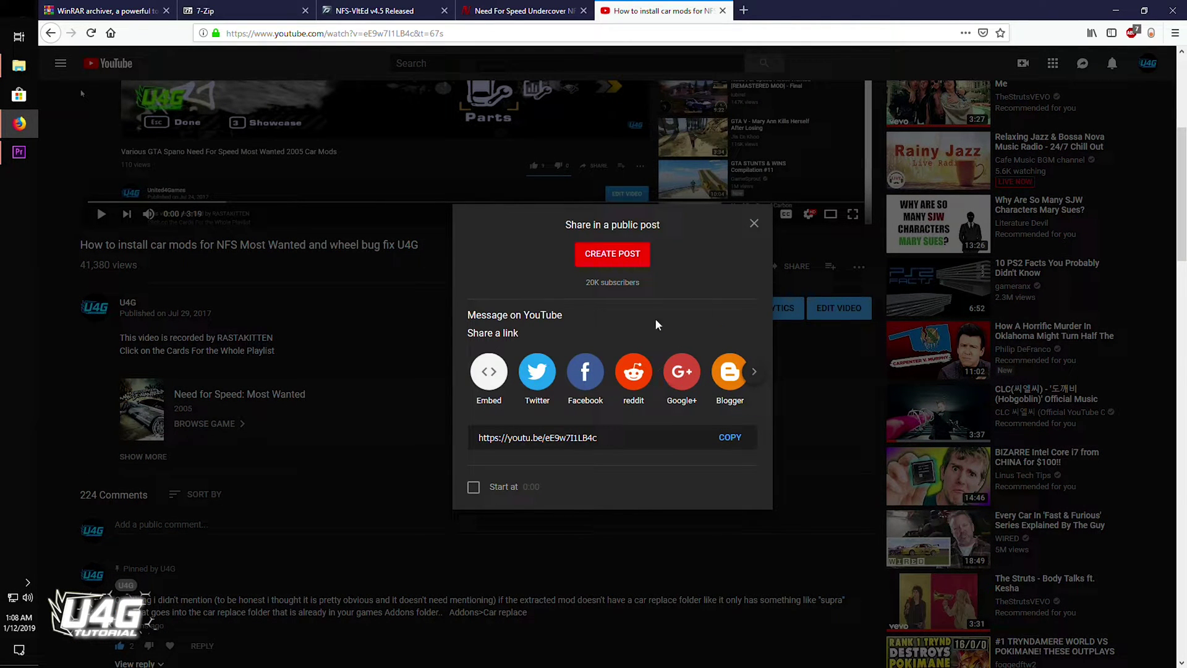
click(754, 224)
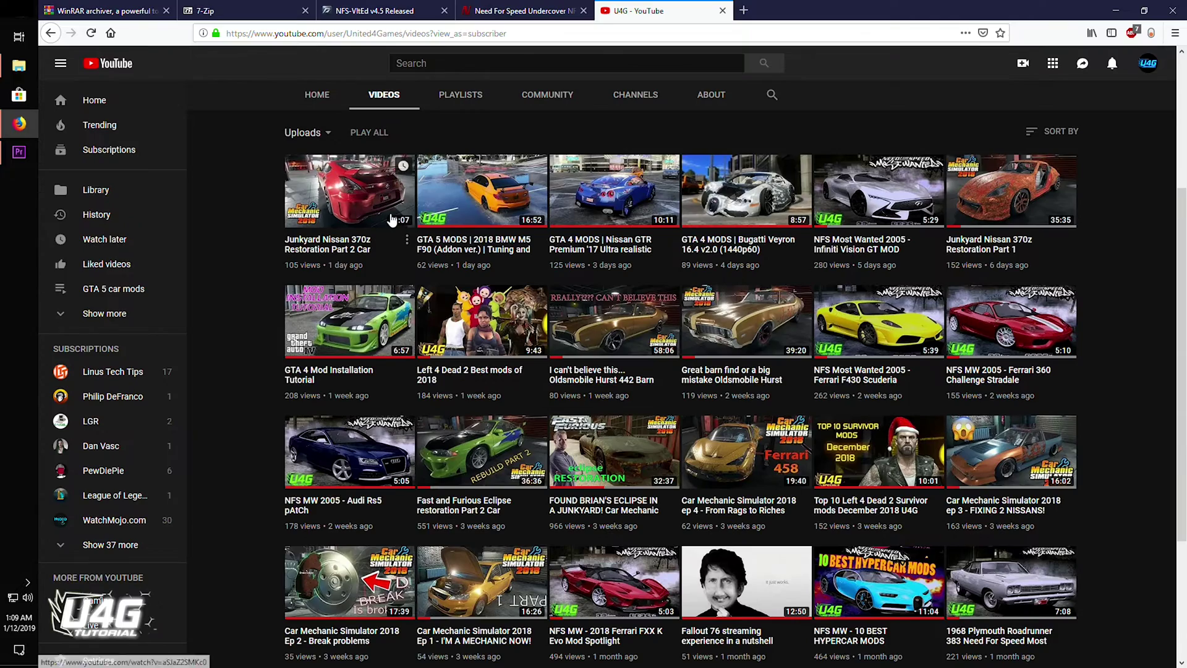
Scroll down to the comment box and type 'you da man!'
scroll(391, 217, down, 3)
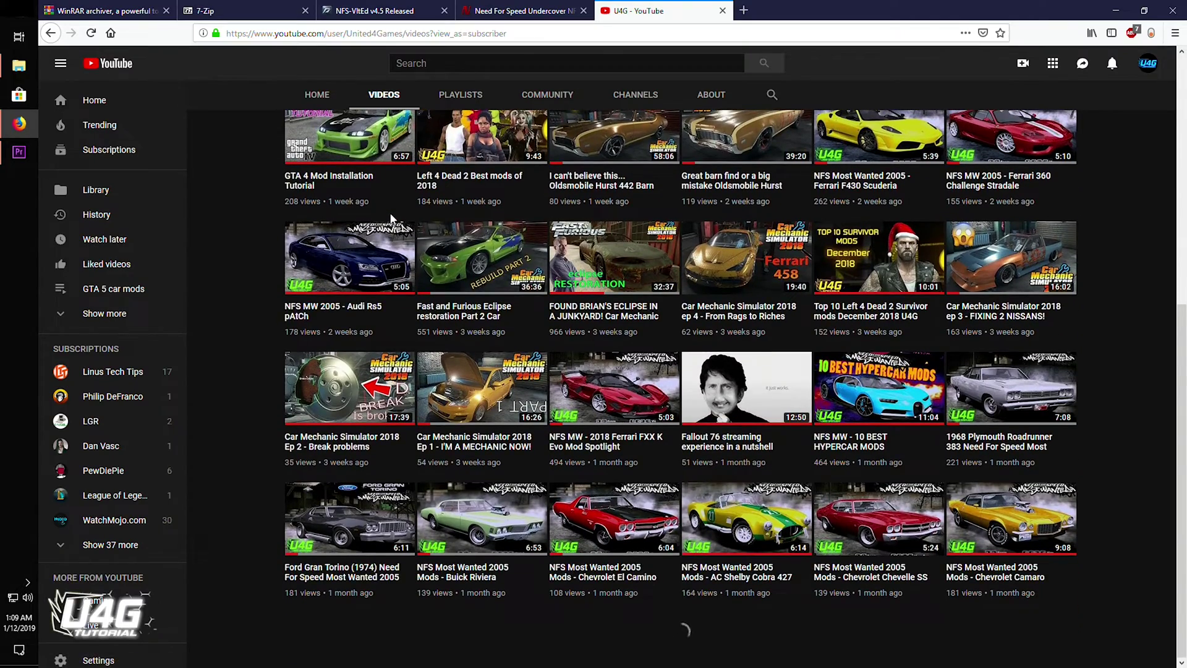
scroll(390, 217, down, 8)
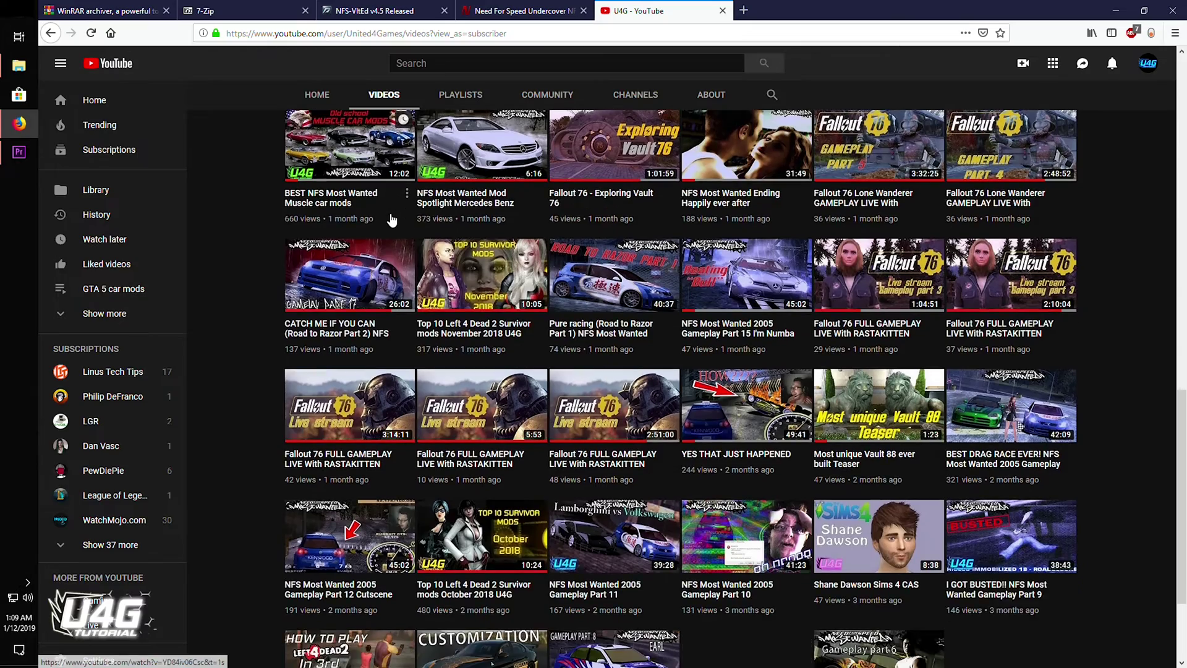
scroll(391, 218, down, 2)
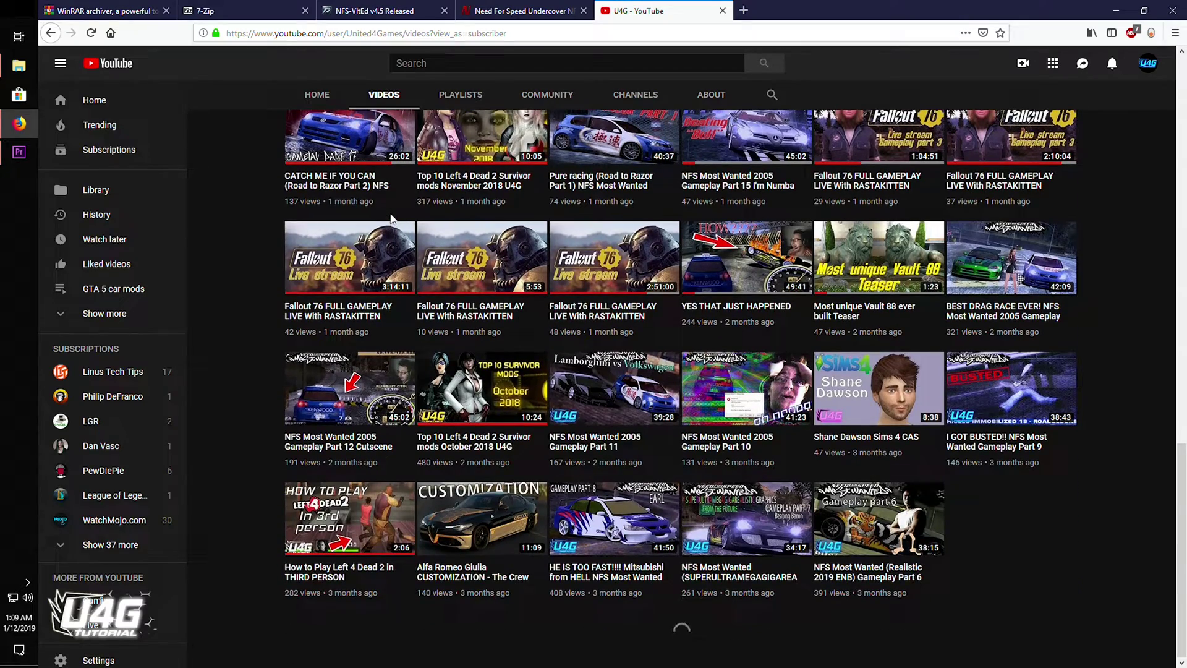
scroll(391, 218, down, 10)
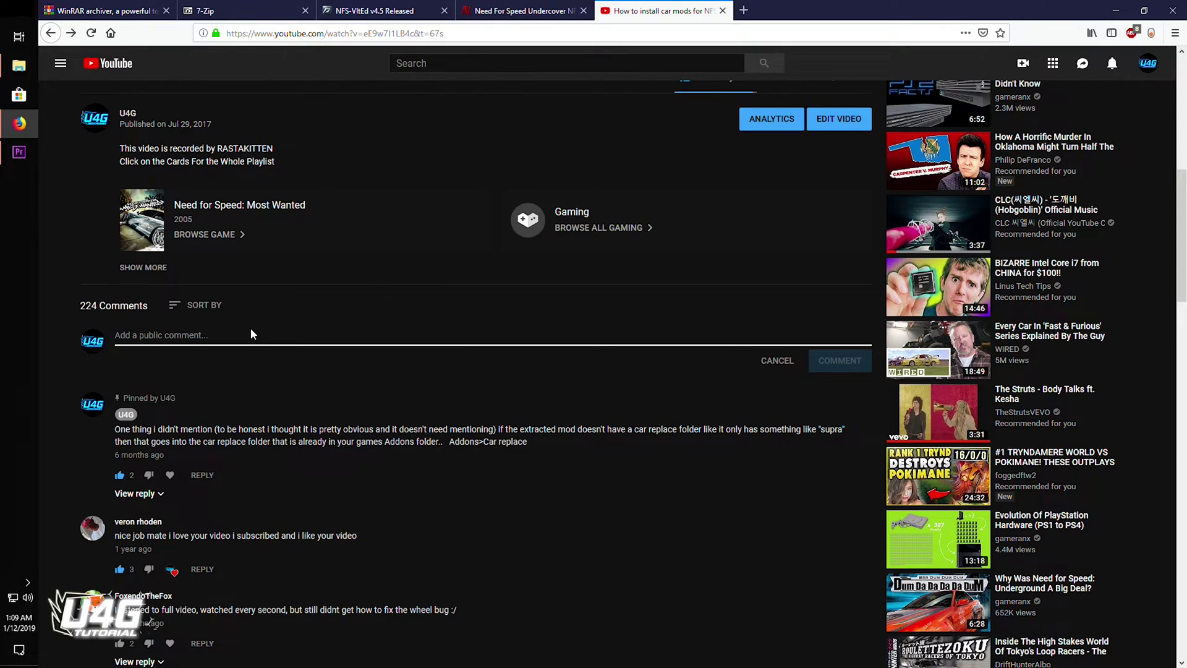
click(250, 328)
text(you da)
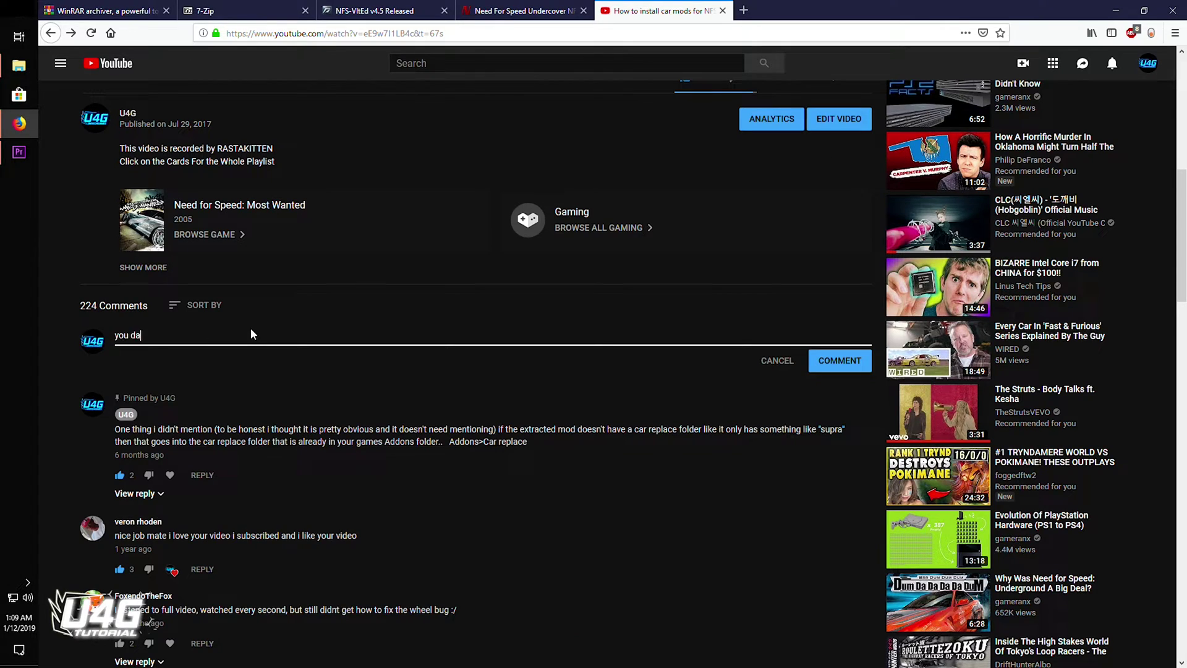
text( man!)
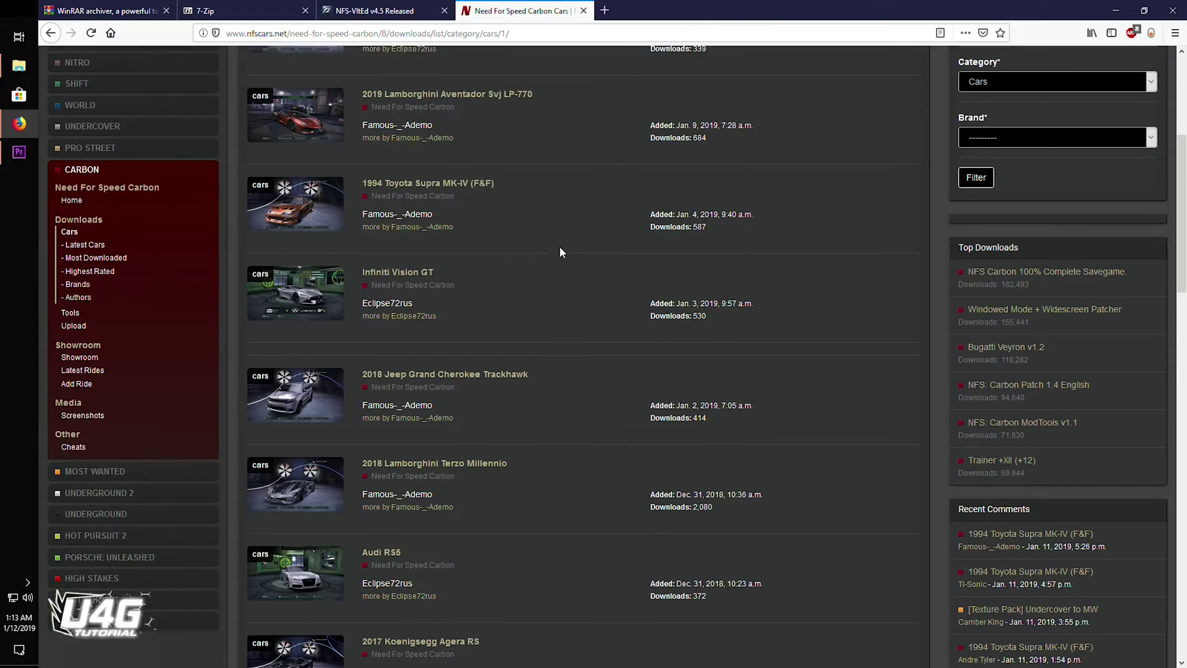
scroll(559, 252, down, 10)
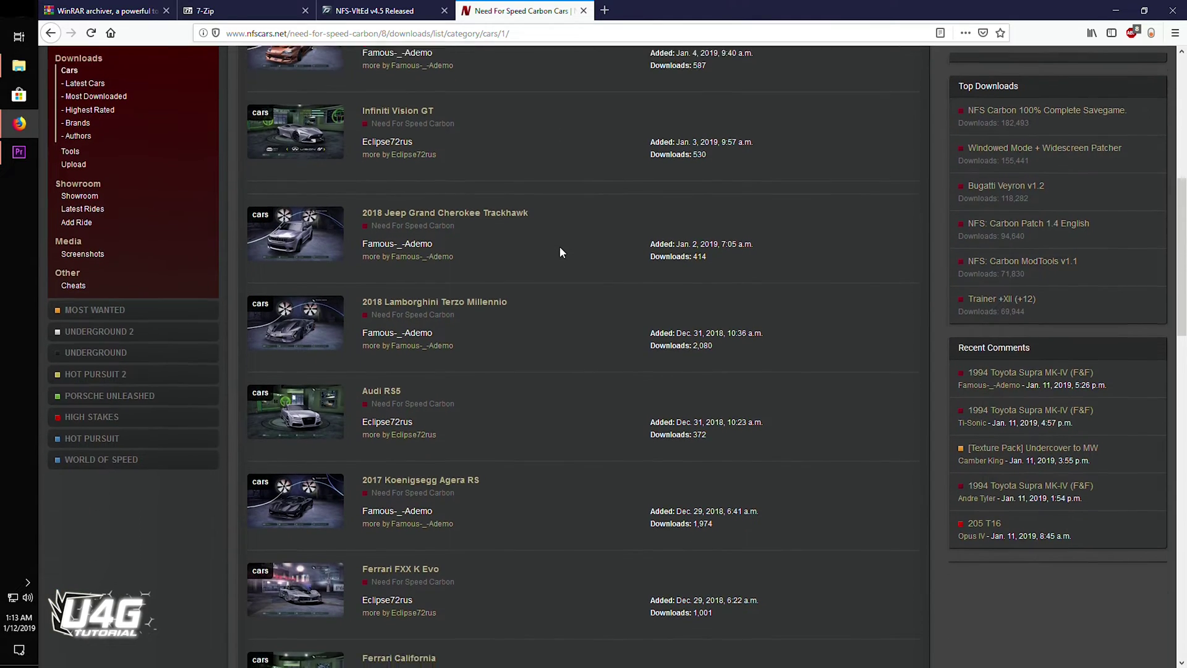
scroll(560, 250, down, 6)
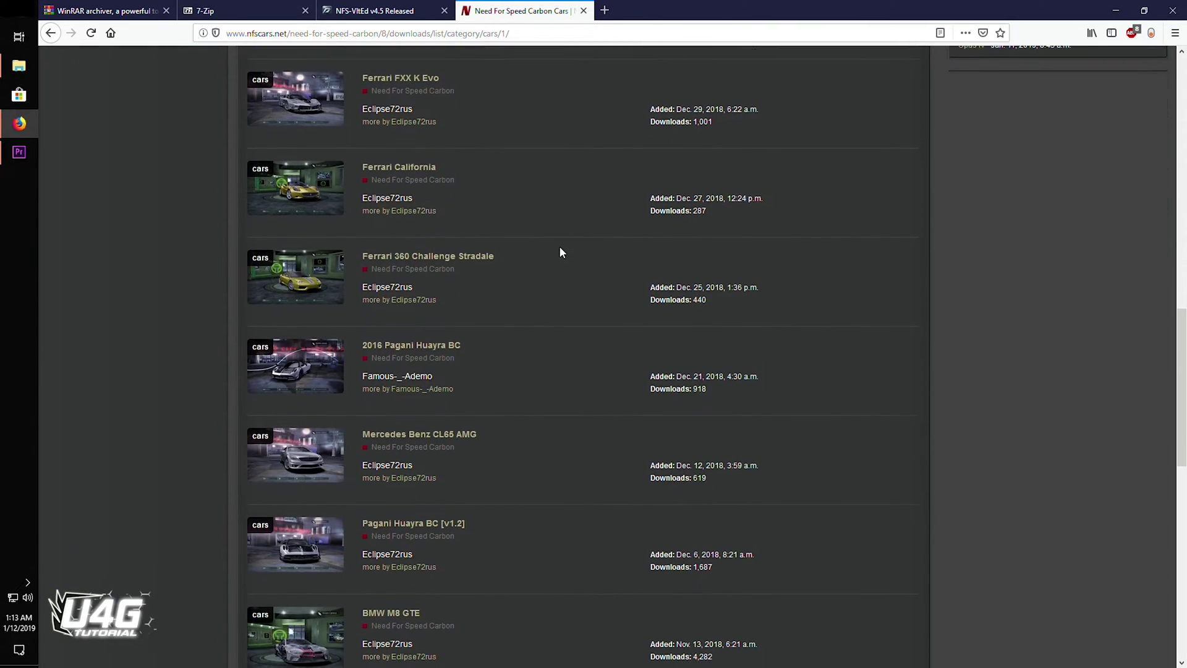
scroll(561, 252, down, 8)
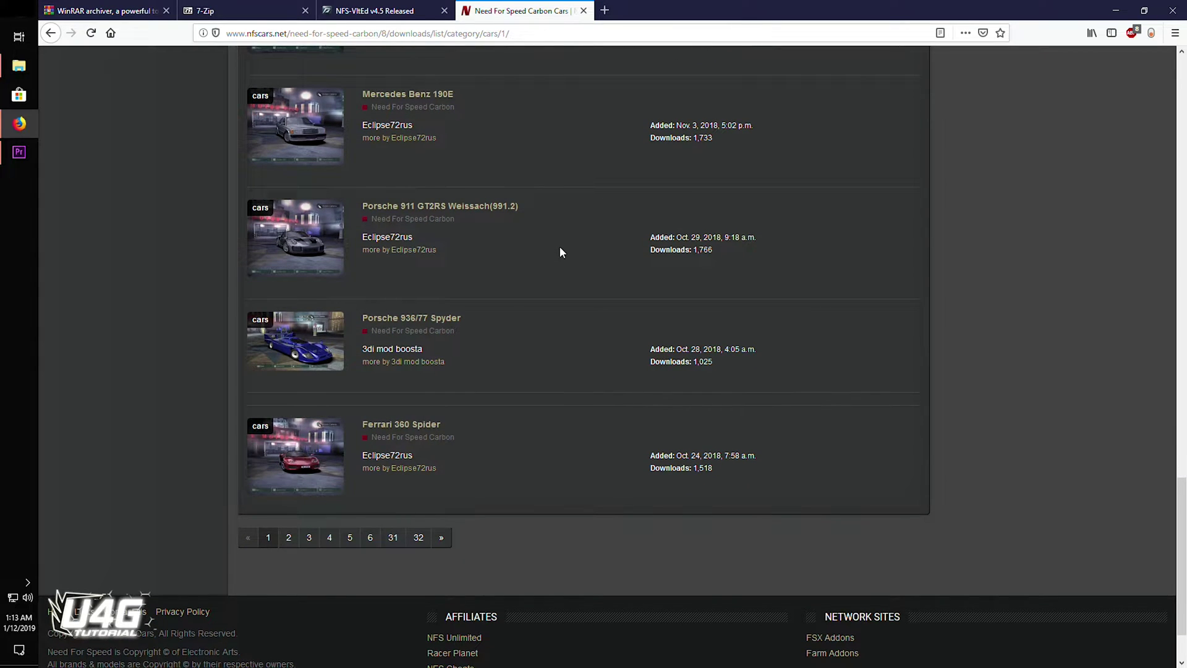
scroll(560, 251, up, 7)
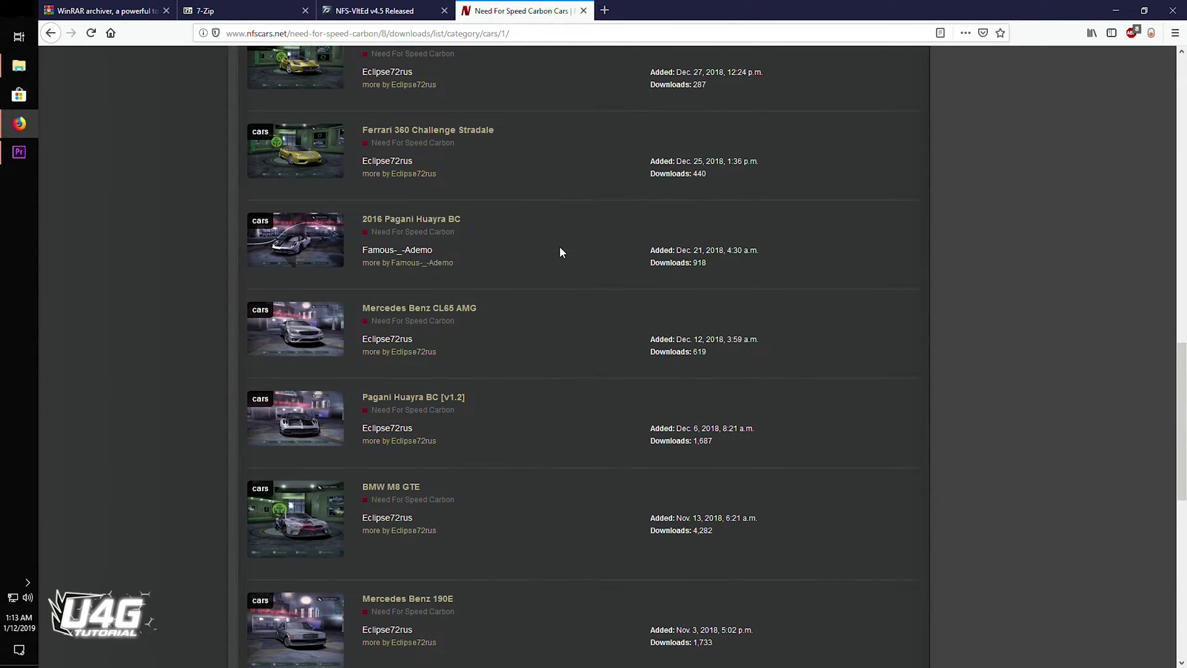
scroll(560, 250, up, 4)
scroll(559, 252, up, 12)
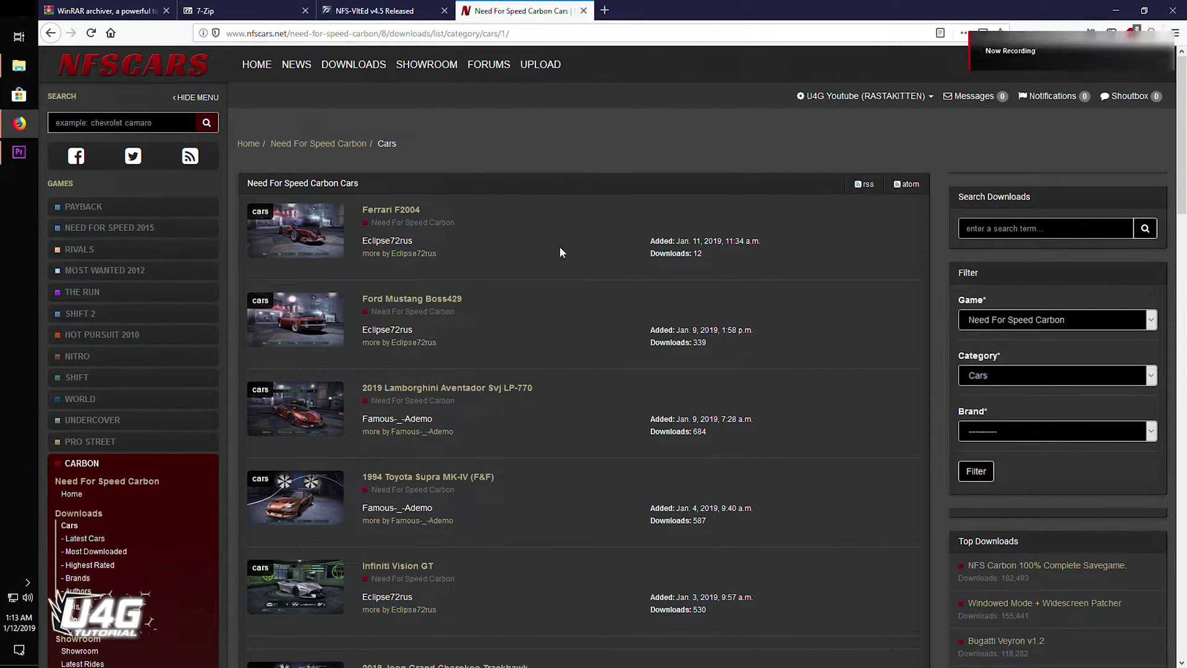
scroll(559, 246, down, 3)
scroll(560, 250, down, 6)
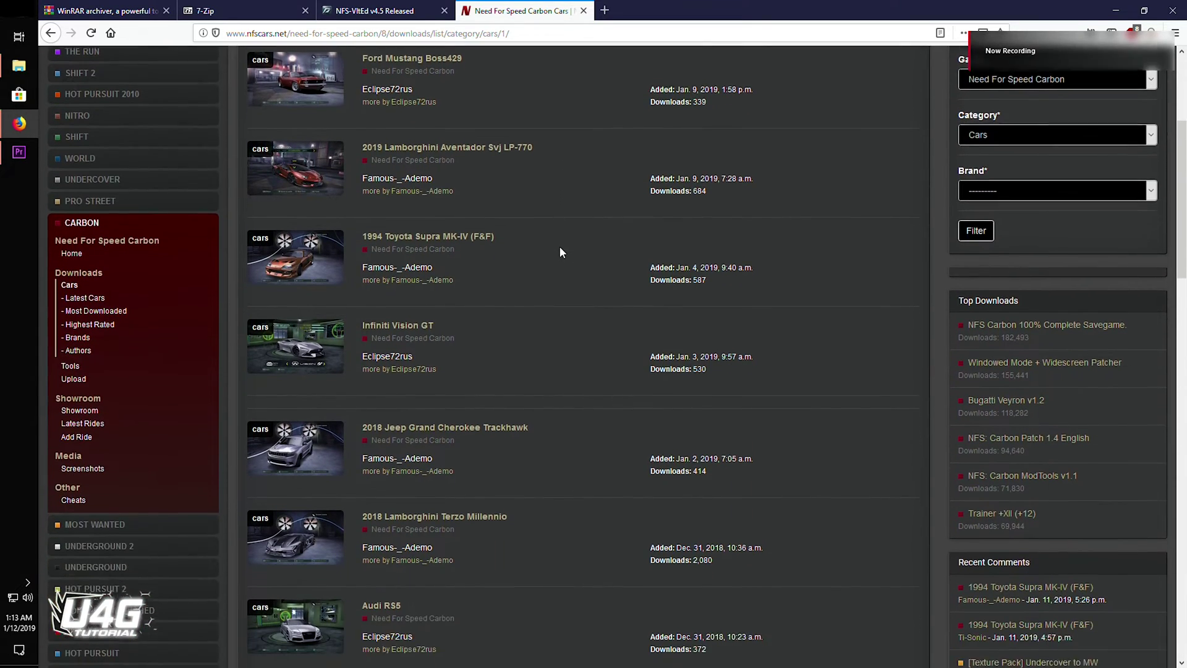
scroll(561, 251, down, 6)
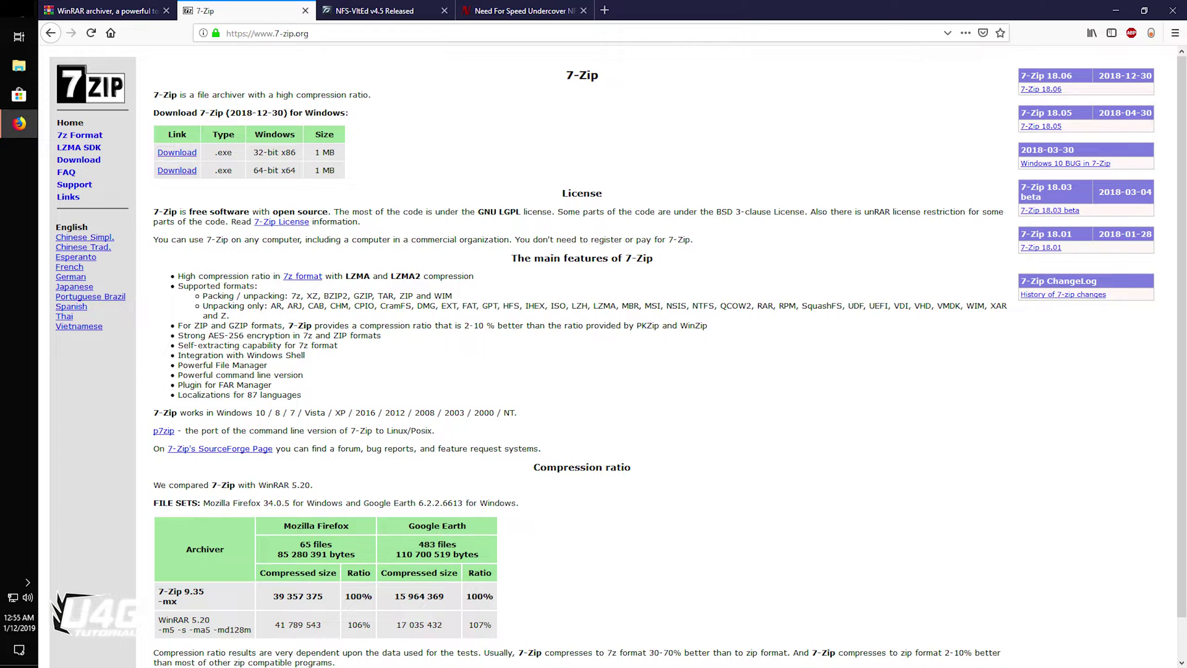
Step through the WinRAR, NFS-VltEd v4.5 and NFS-TexEd download tabs in Firefox
click(105, 10)
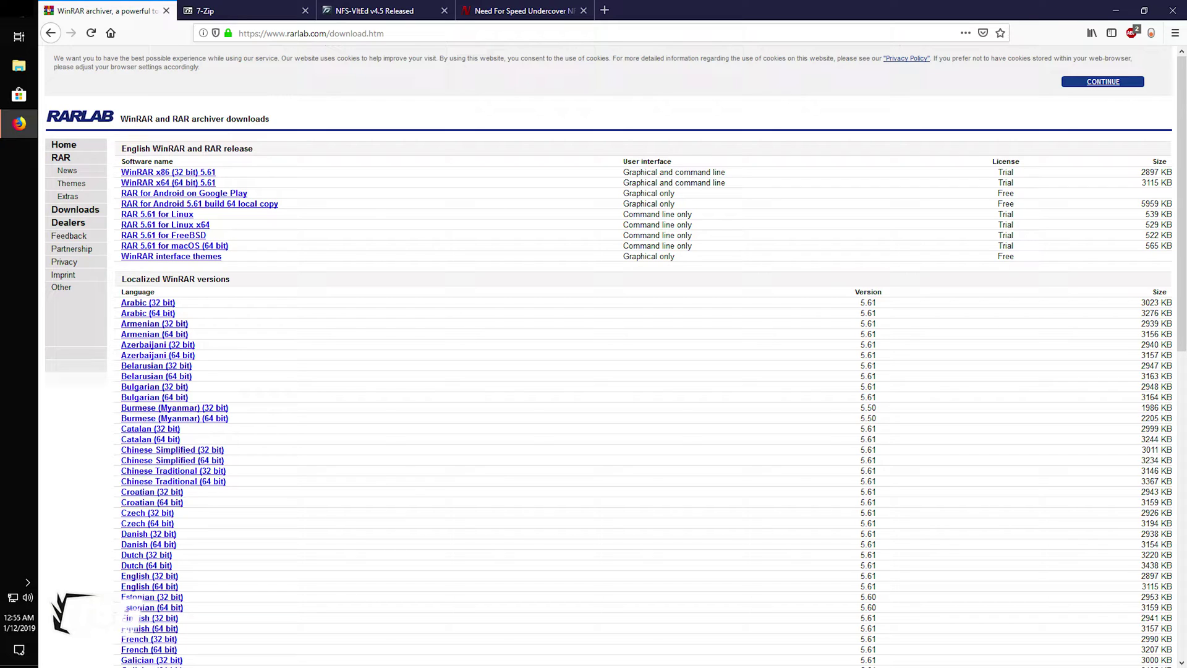
key(ctrl+3)
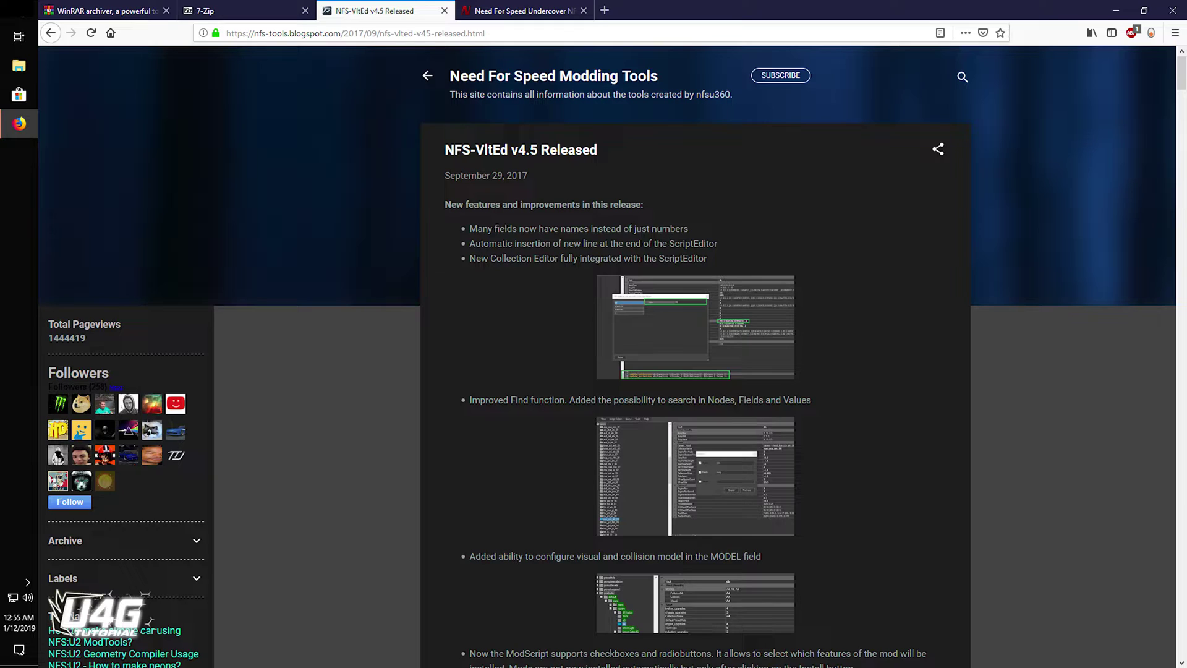
key(ctrl+Tab)
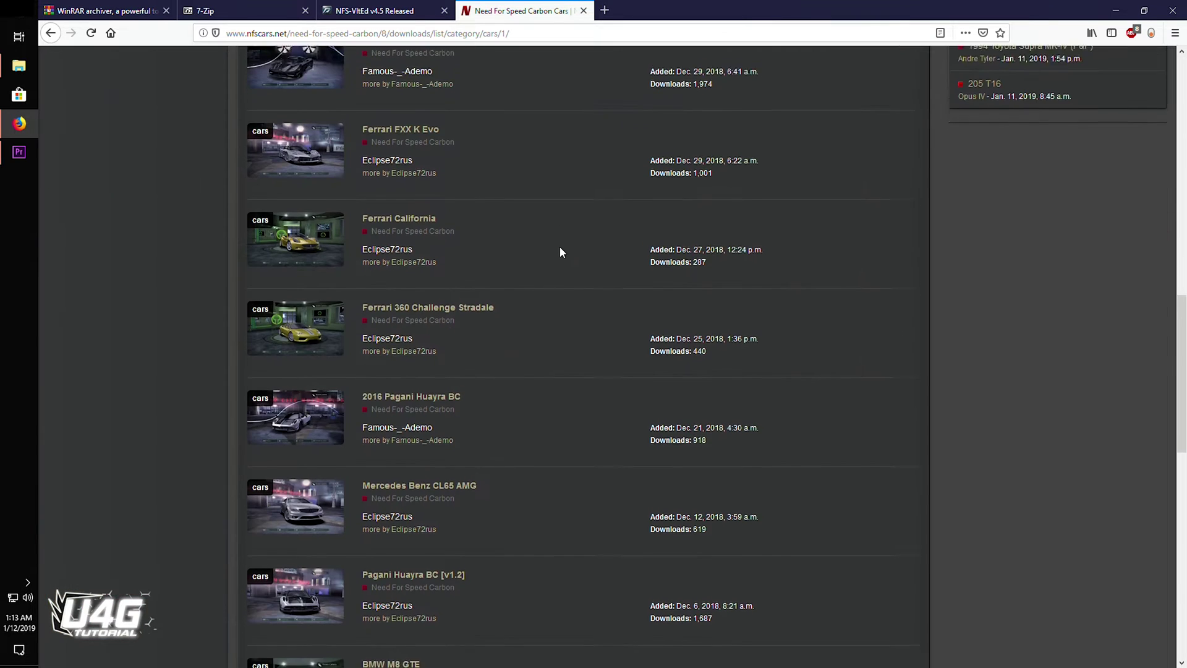
Scroll down the NFSCars Carbon cars list and back up to the top
scroll(560, 247, down, 3)
scroll(559, 247, down, 8)
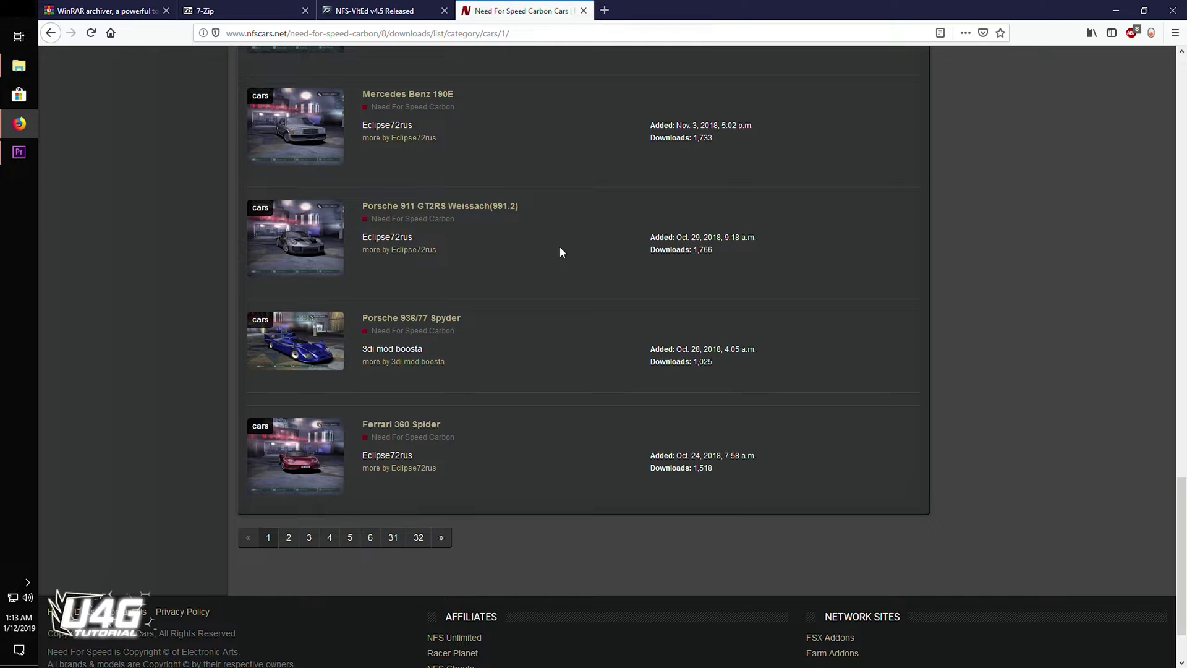
scroll(560, 251, up, 8)
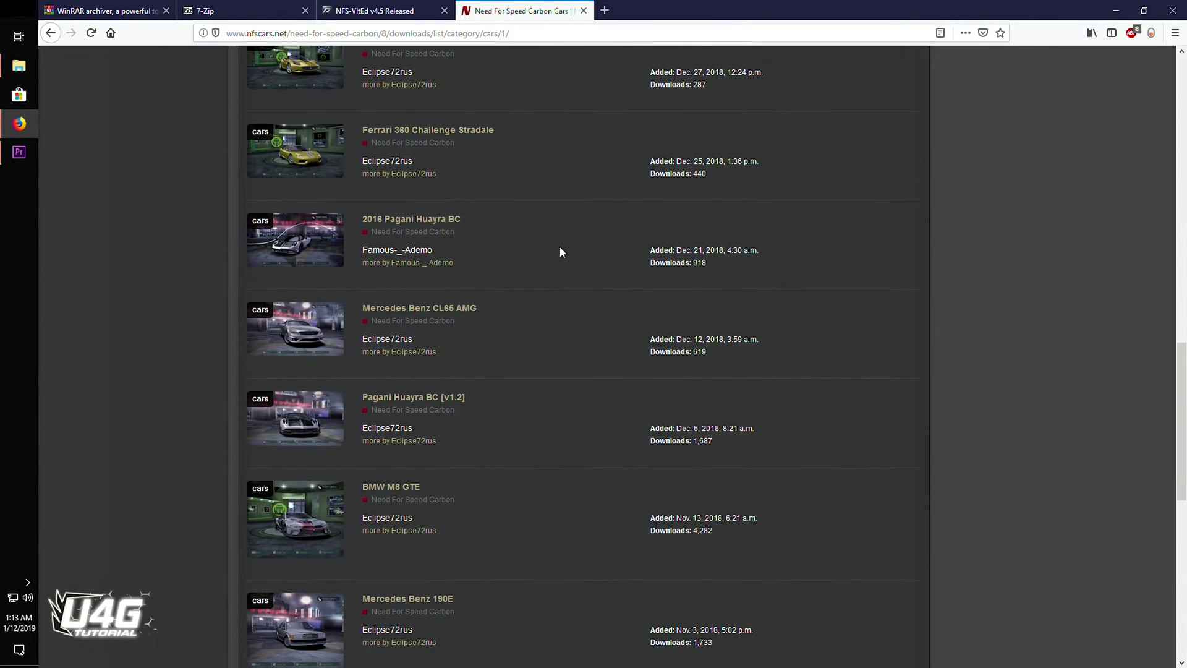
scroll(560, 252, up, 8)
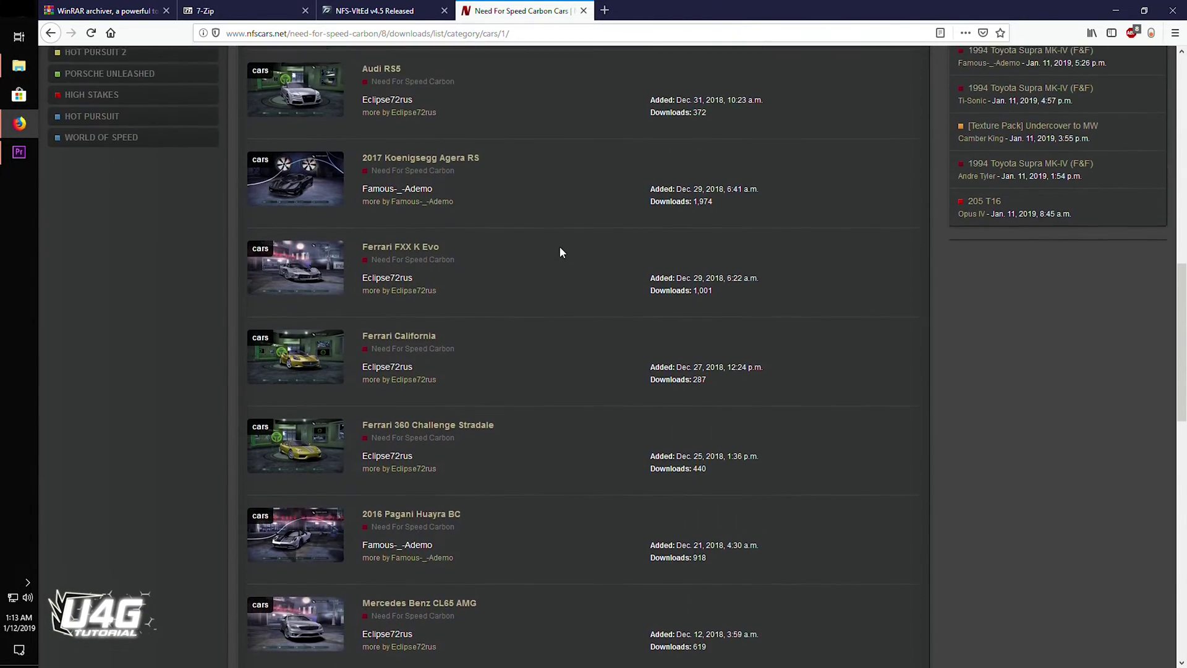
scroll(558, 246, up, 6)
scroll(571, 170, up, 3)
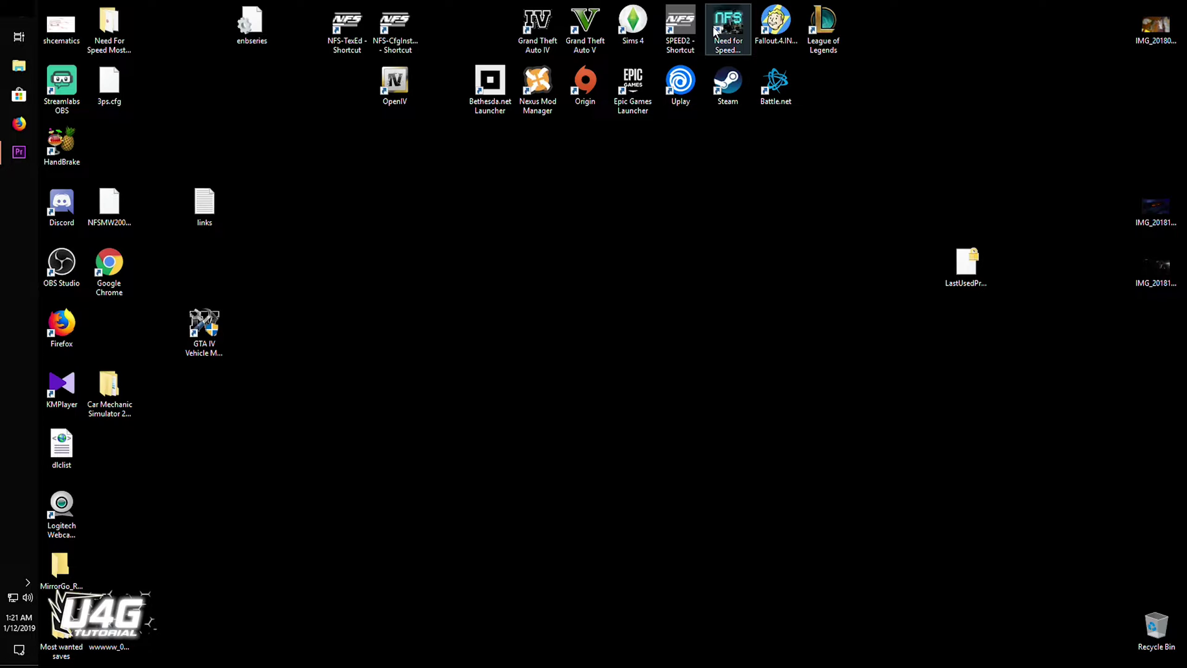
Open the Need for Speed Carbon shortcut's file location and go up to Electronic Arts
right_click(719, 40)
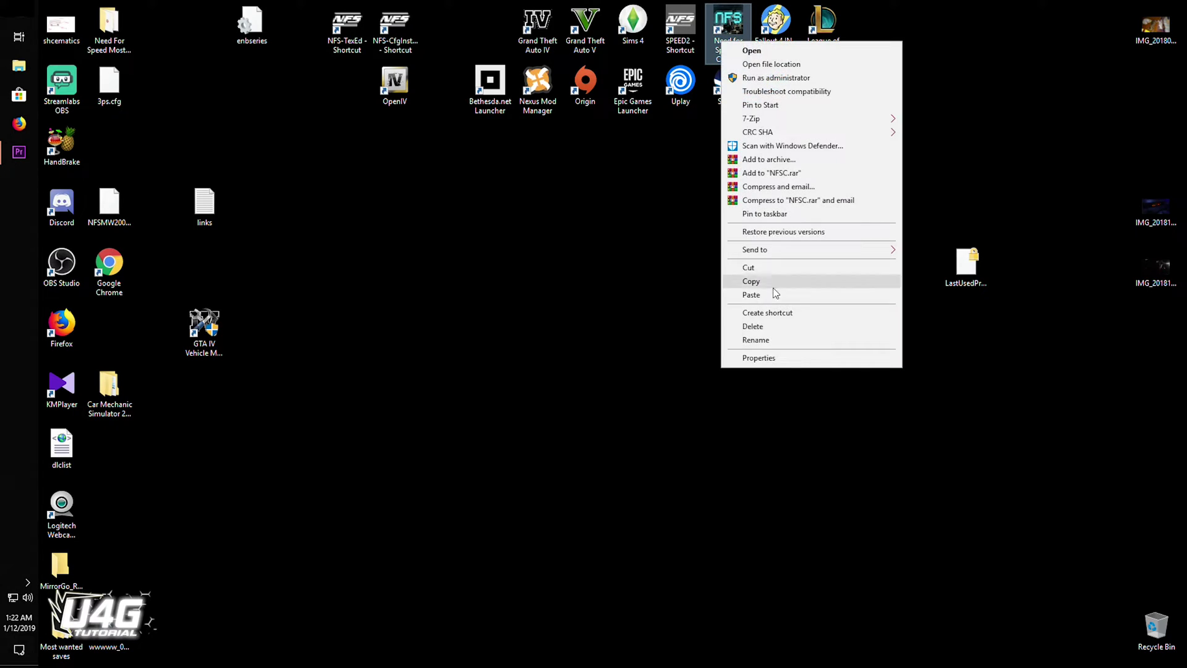
click(758, 358)
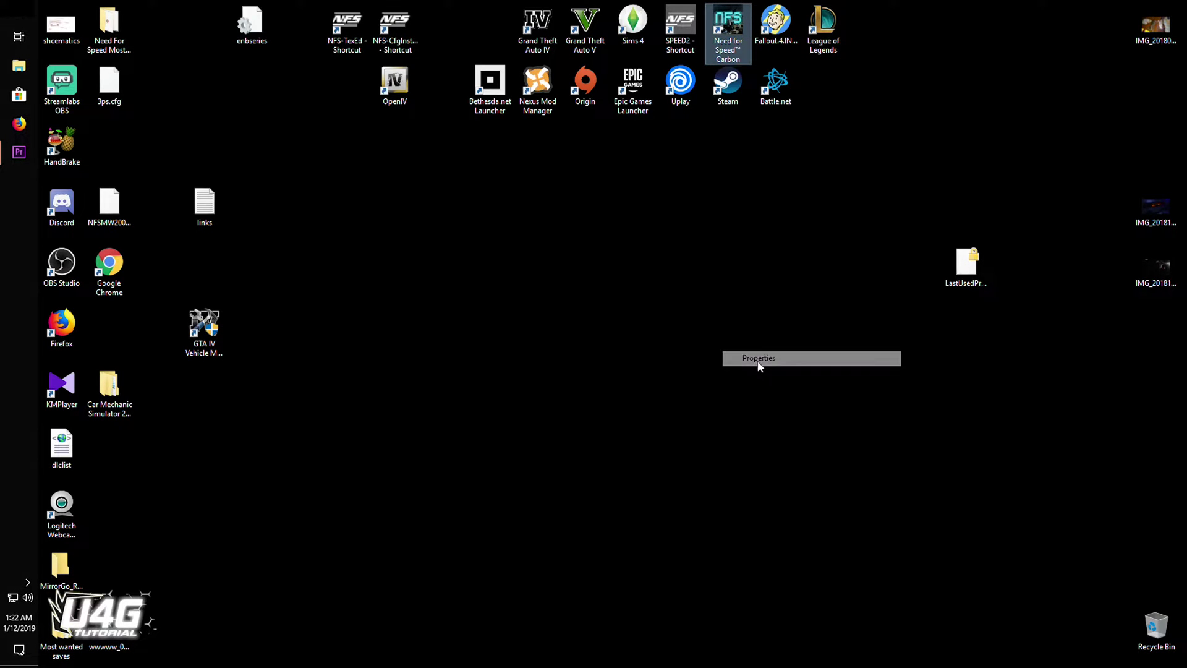
click(770, 269)
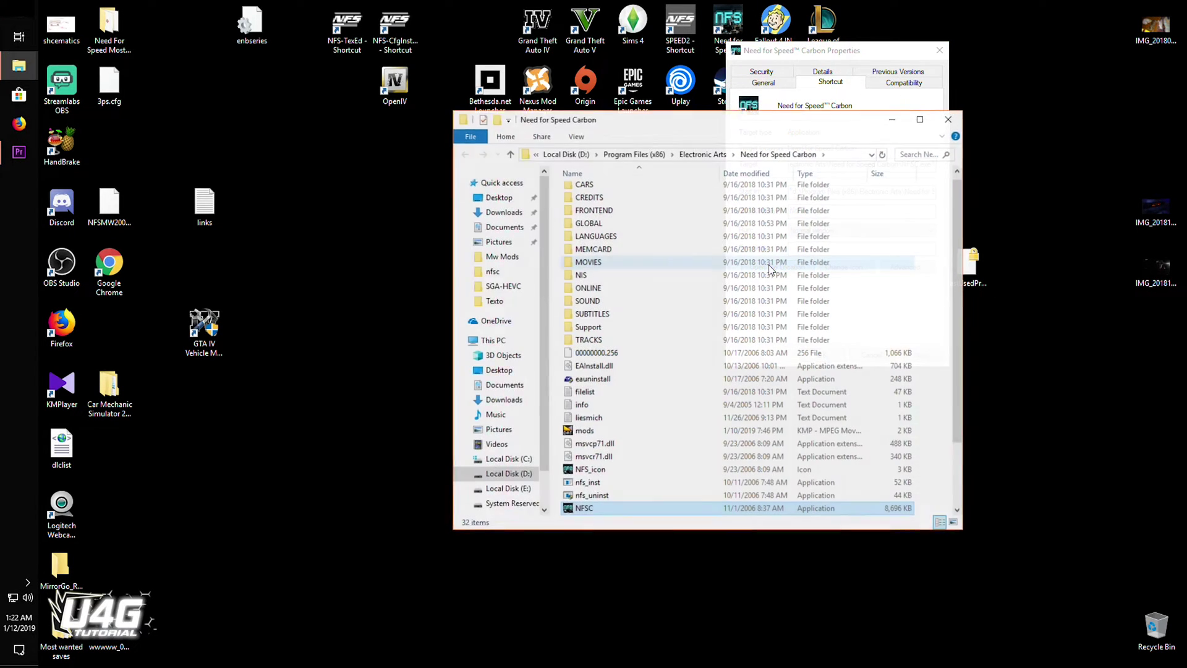
drag(723, 126, 462, 180)
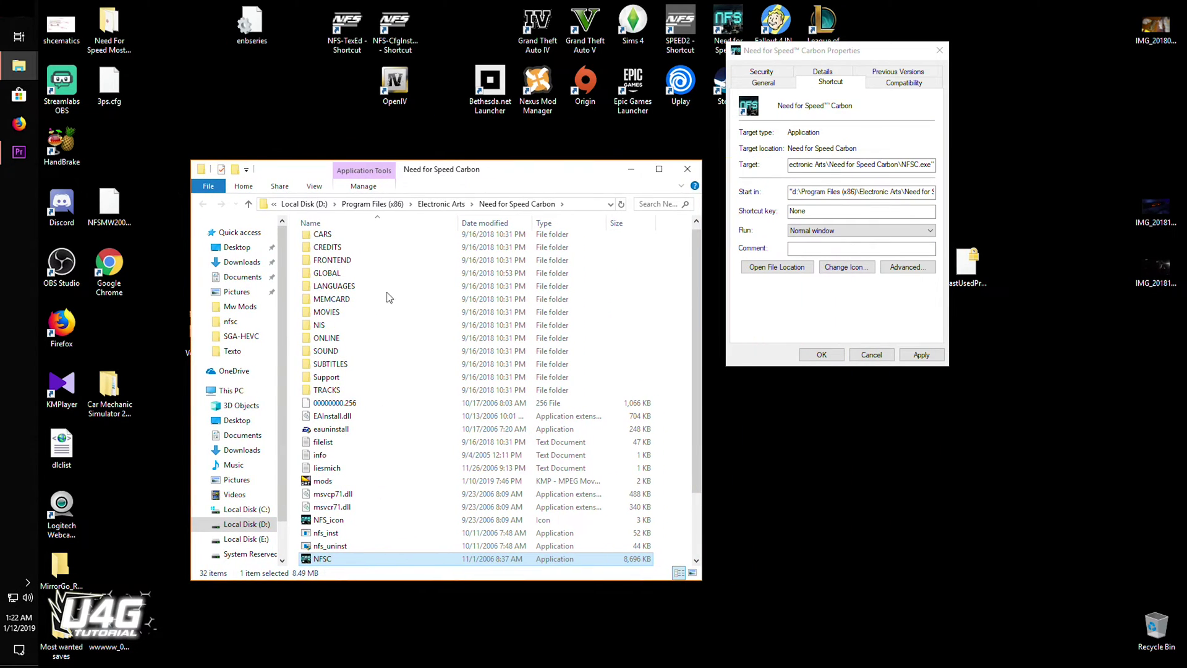
click(248, 204)
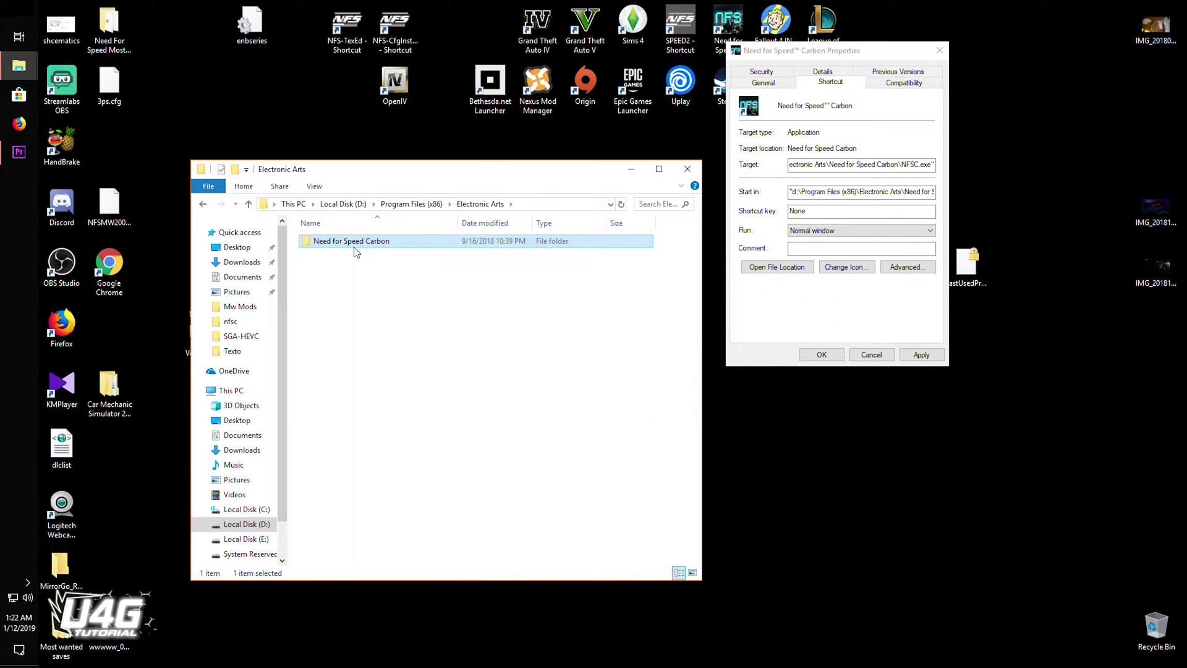
Copy the Need for Speed Carbon folder and switch to Local Disk (E:)
right_click(353, 247)
click(389, 511)
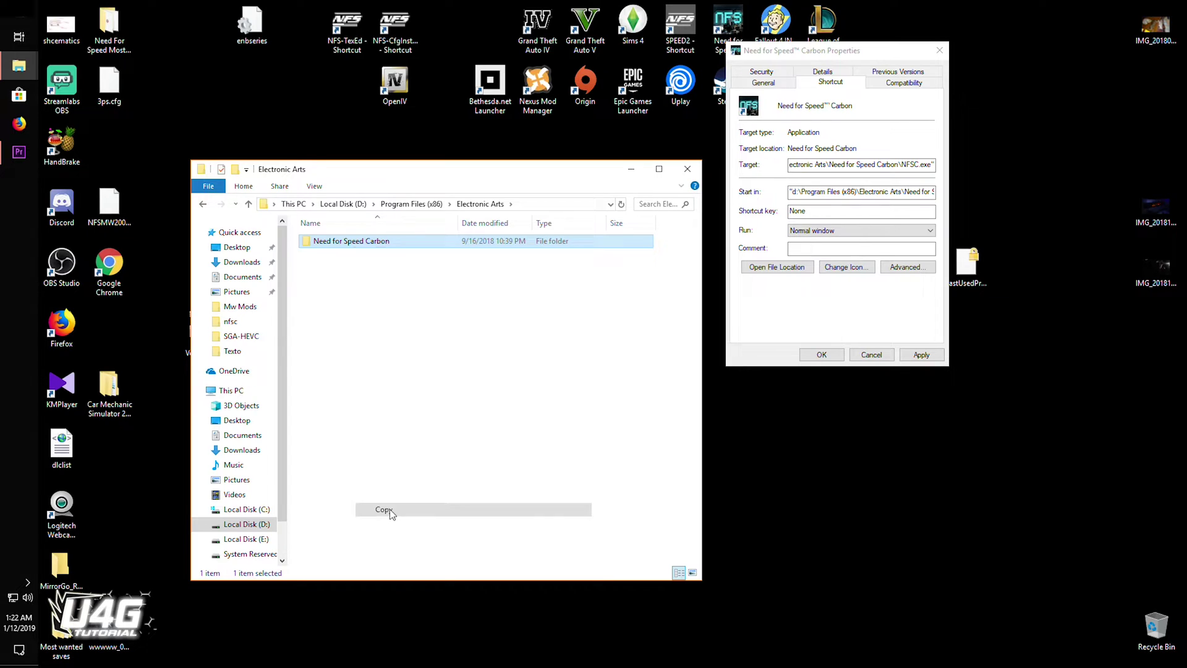
click(246, 538)
right_click(292, 311)
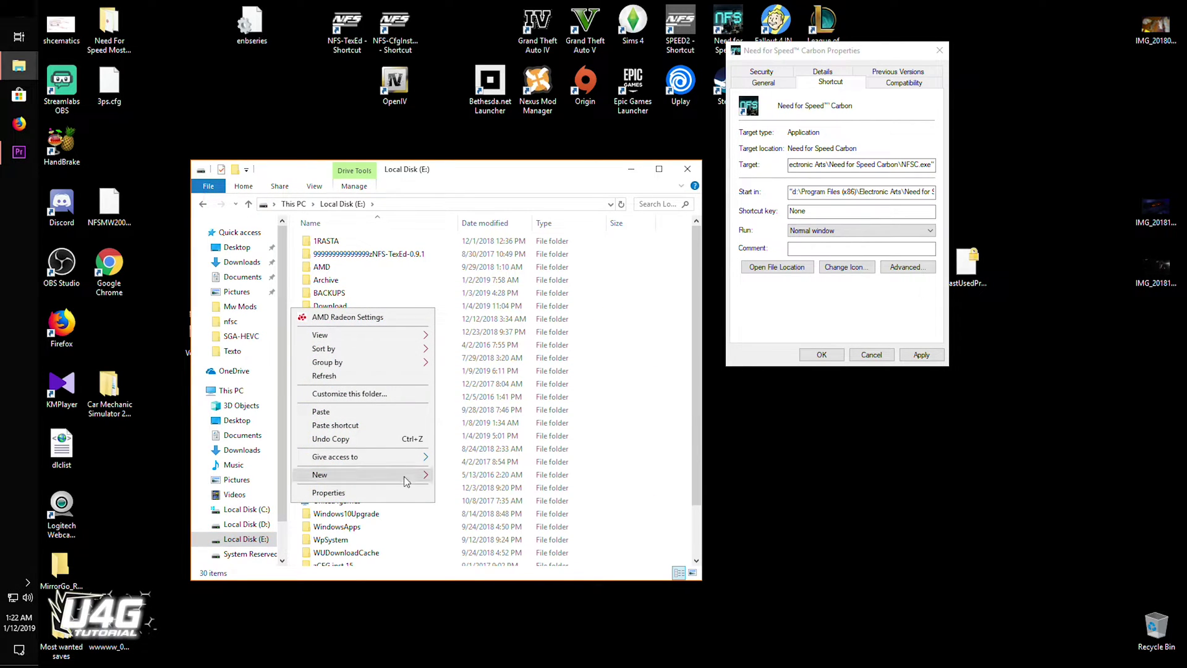
Create an 'NFS carbon backup' folder on E: and paste the game folder into it
mouse_move(384, 474)
click(461, 476)
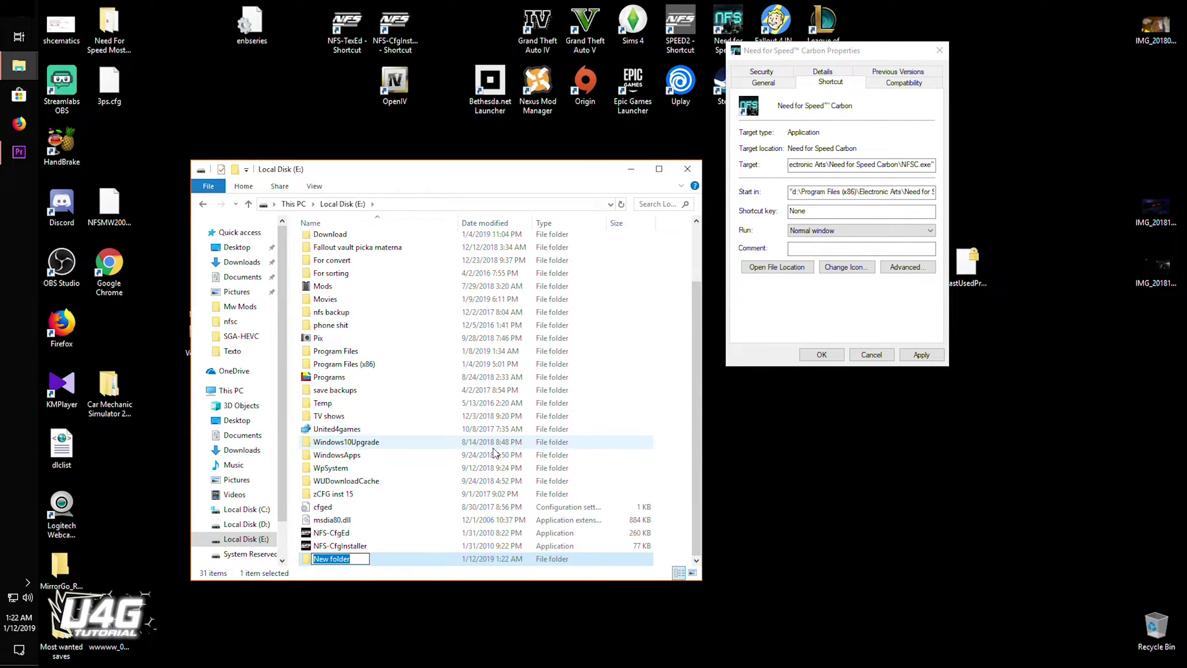
text(NFS carbon backup)
key(Return)
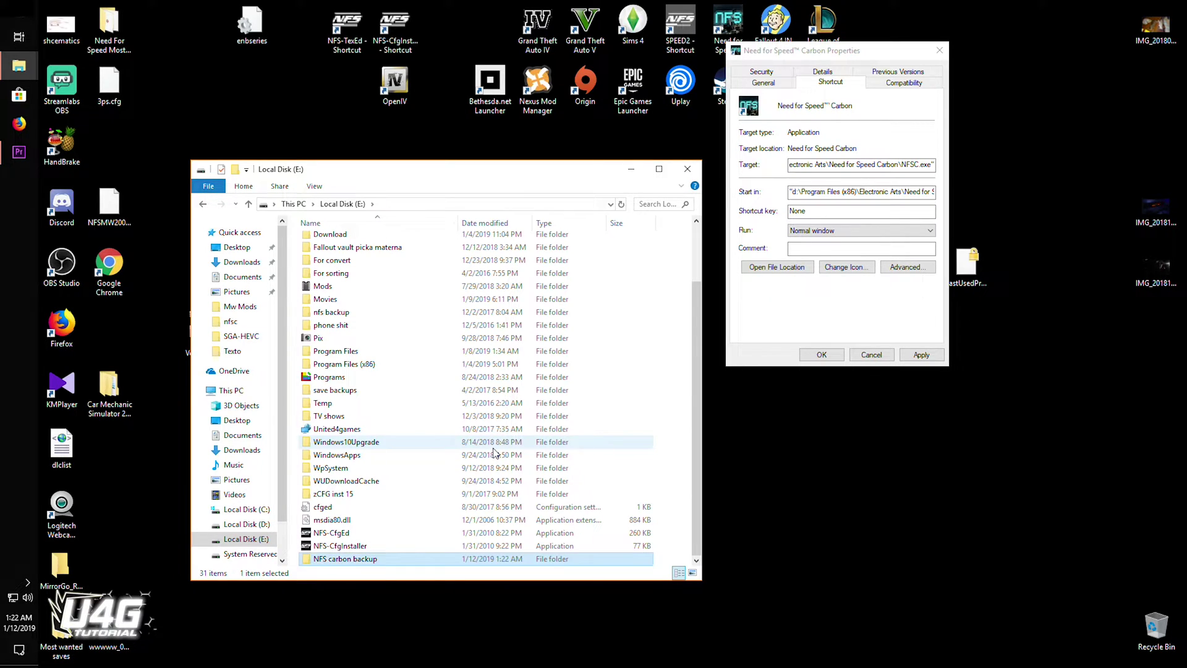
key(Return)
right_click(495, 453)
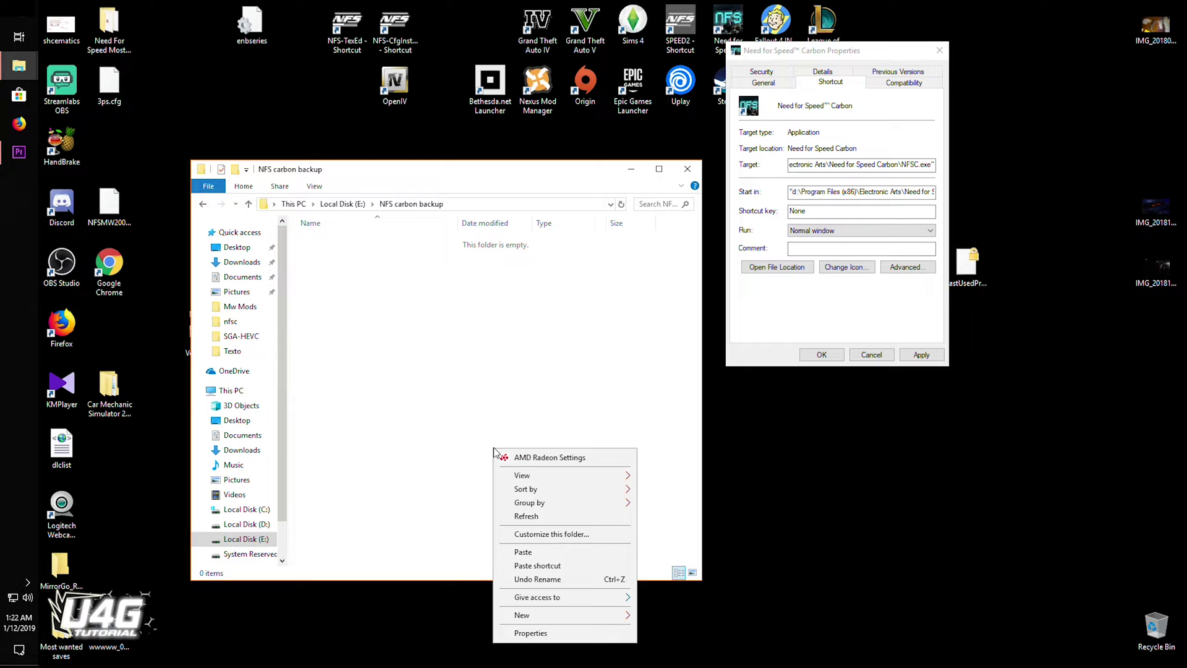
click(526, 554)
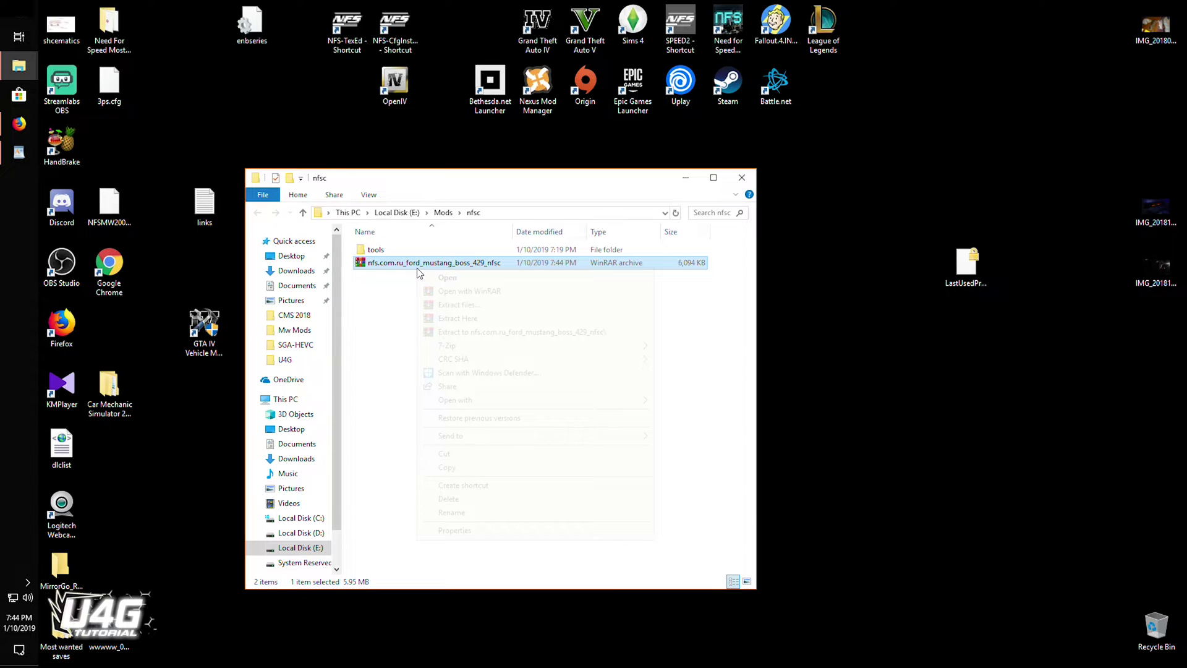
Extract the Boss 429 archive and run its installer targeting the Need for Speed Carbon folder
mouse_move(463, 348)
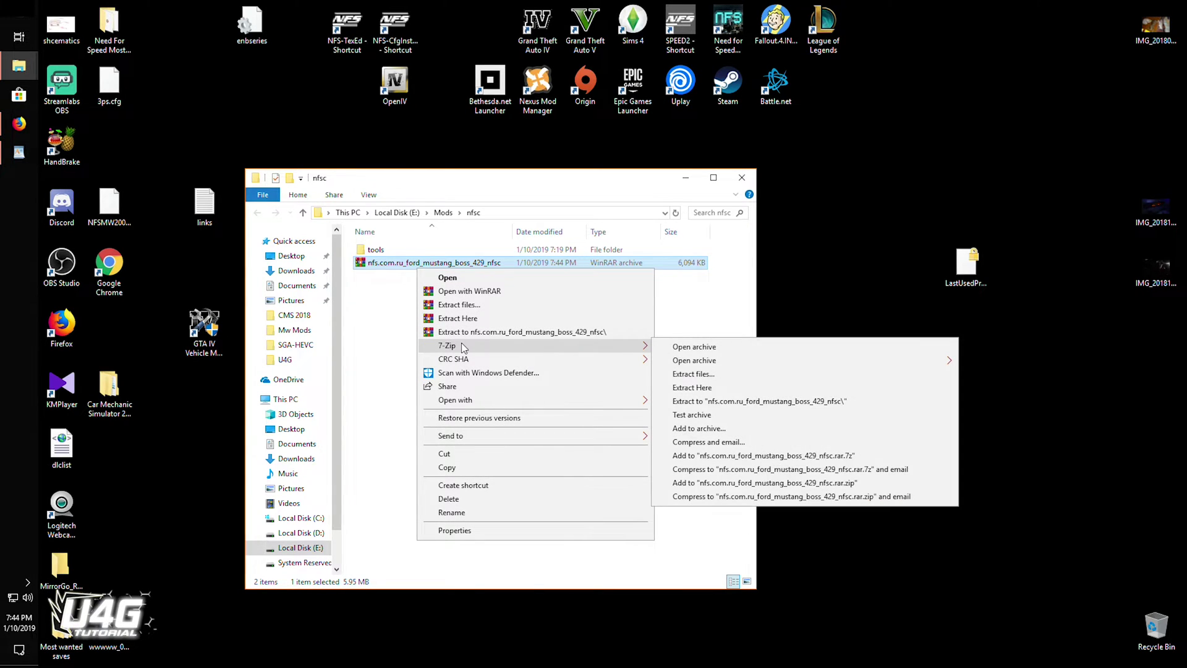
click(776, 401)
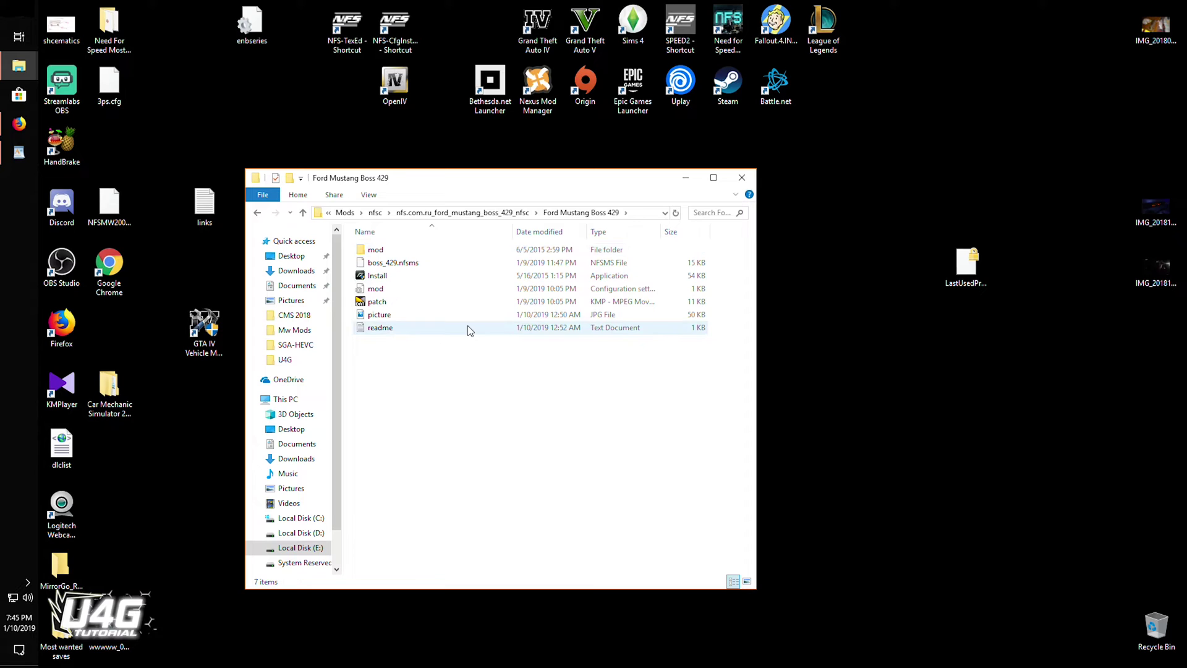
double_click(378, 277)
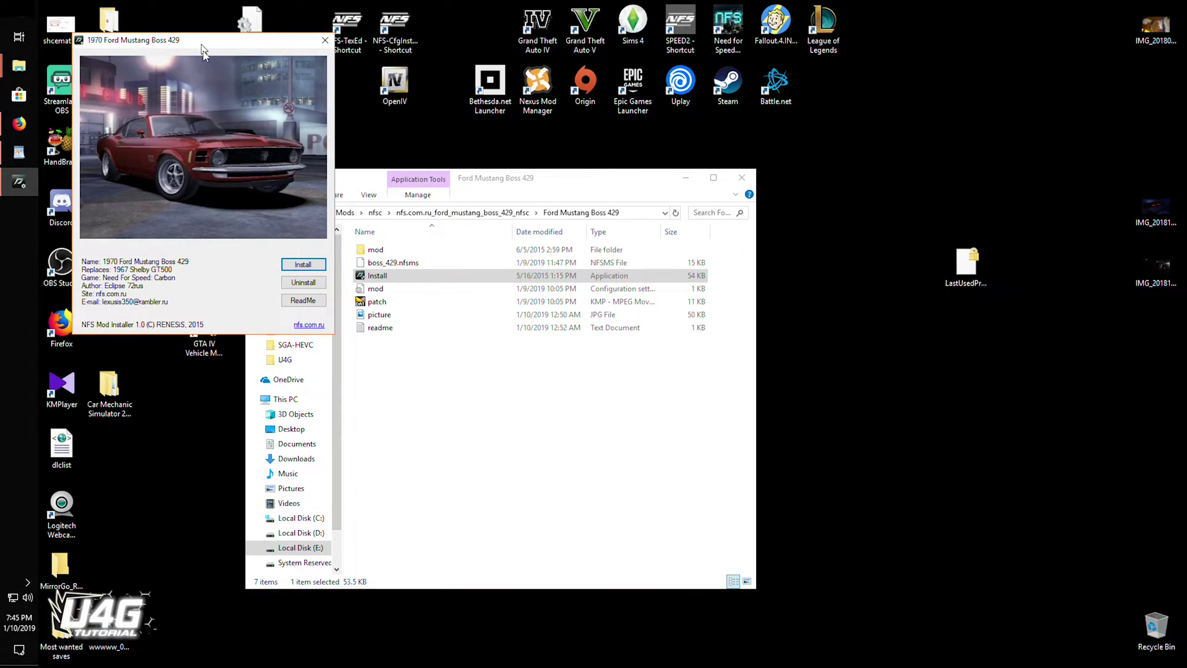
drag(201, 41, 259, 156)
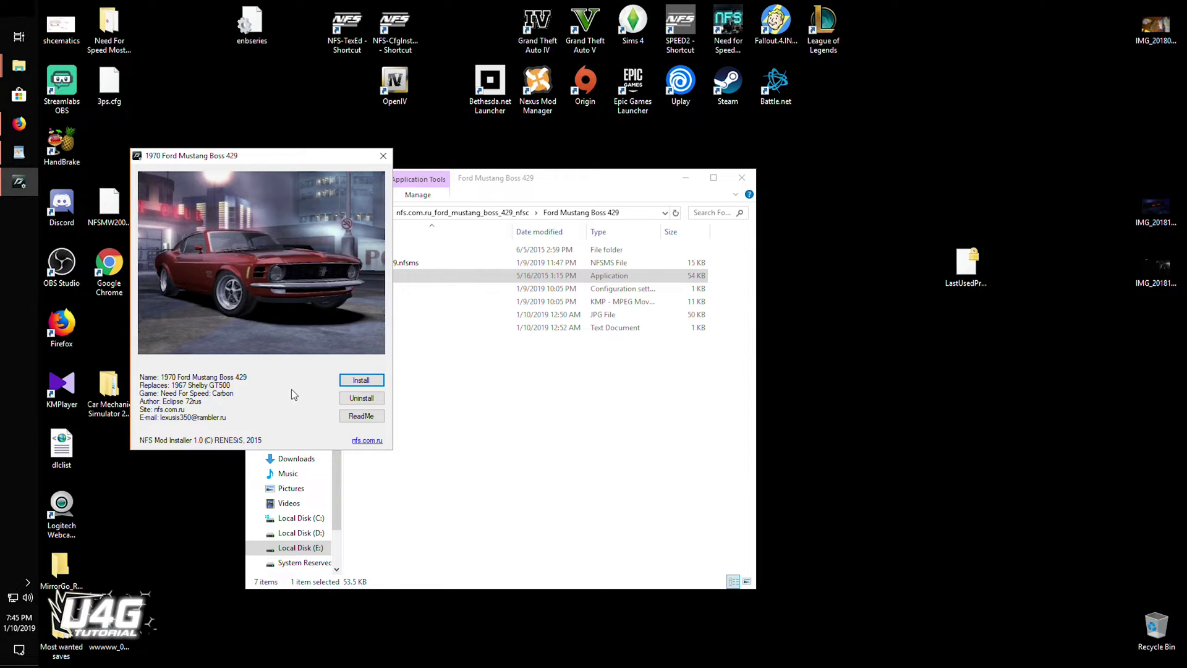
click(369, 381)
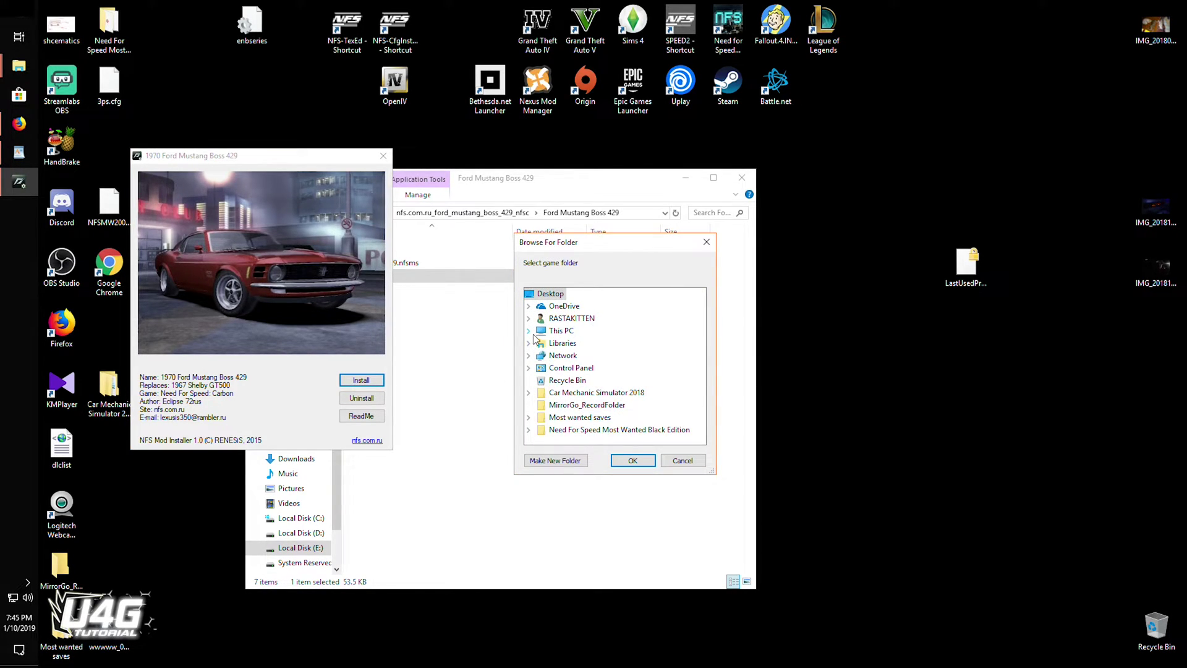
click(632, 466)
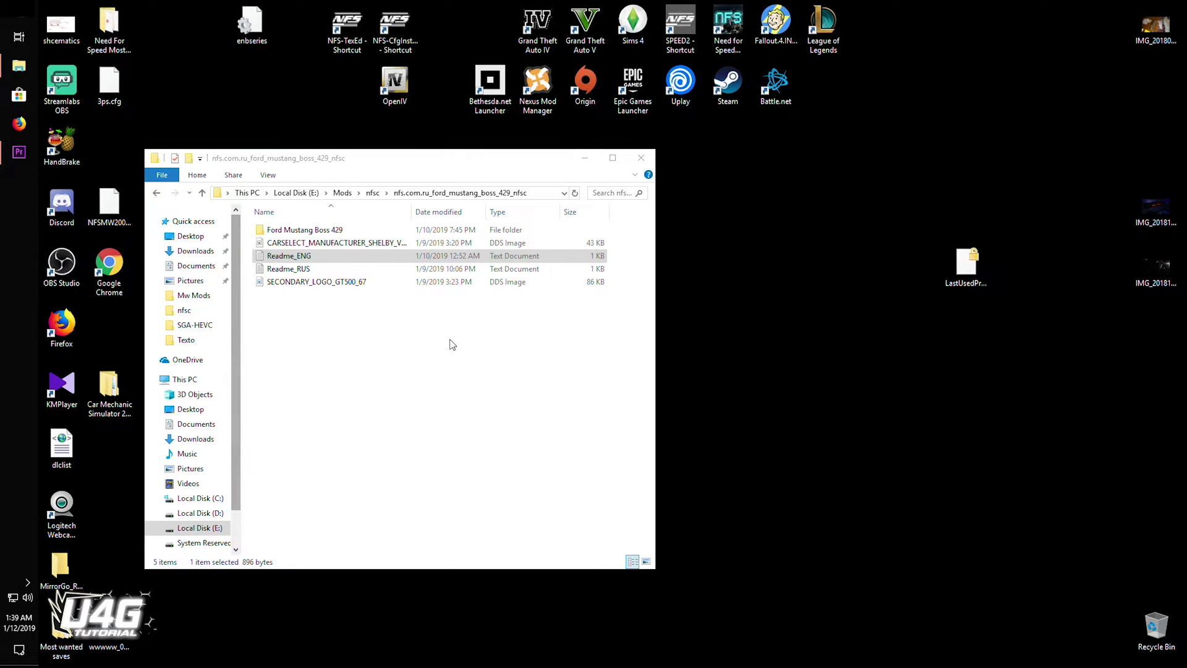
Open Readme_ENG and highlight the FRONTEND/FrontB1.lzc instruction and texture IDs 209 and 231
double_click(289, 256)
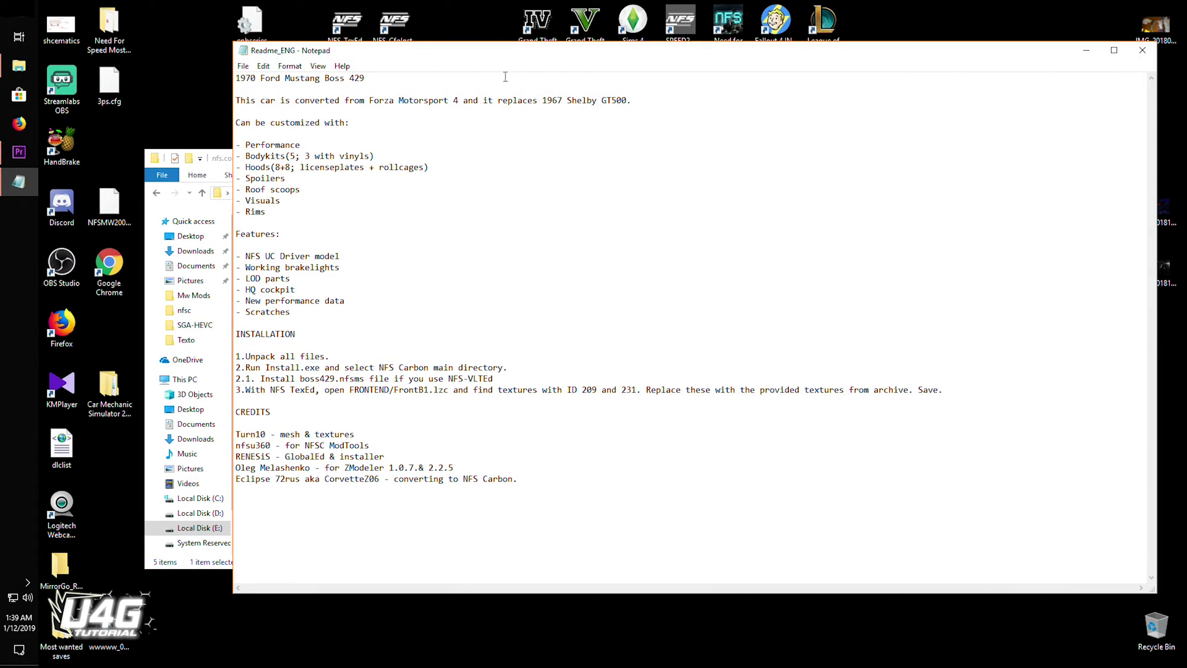
drag(513, 56, 407, 82)
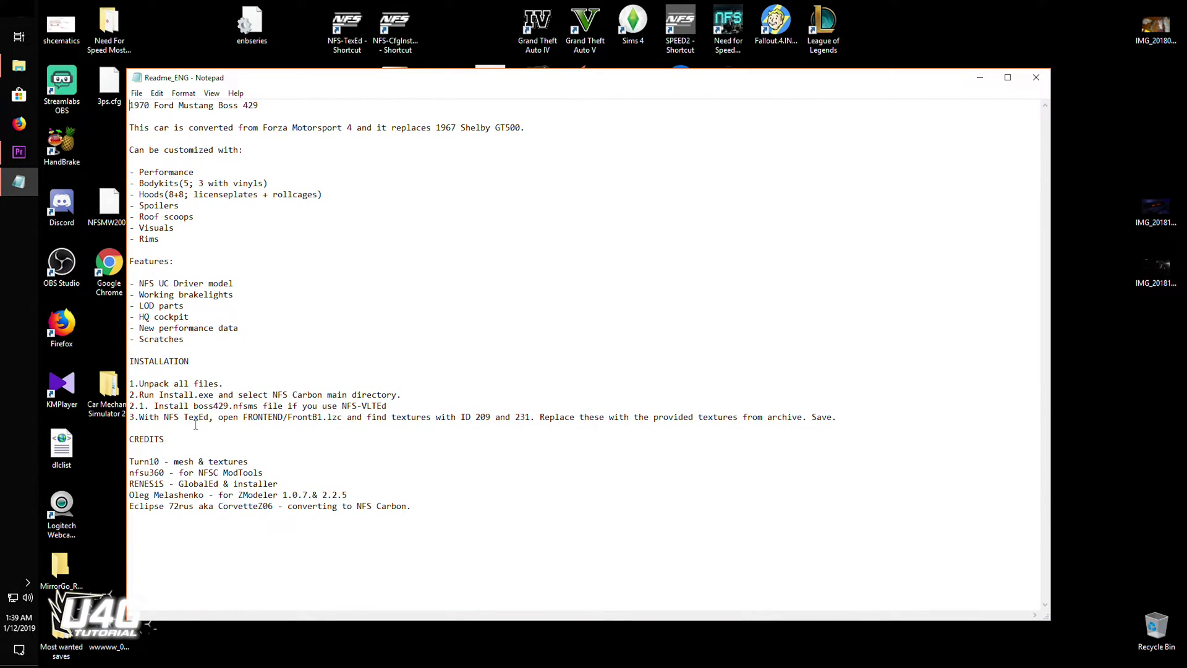
drag(248, 420, 322, 426)
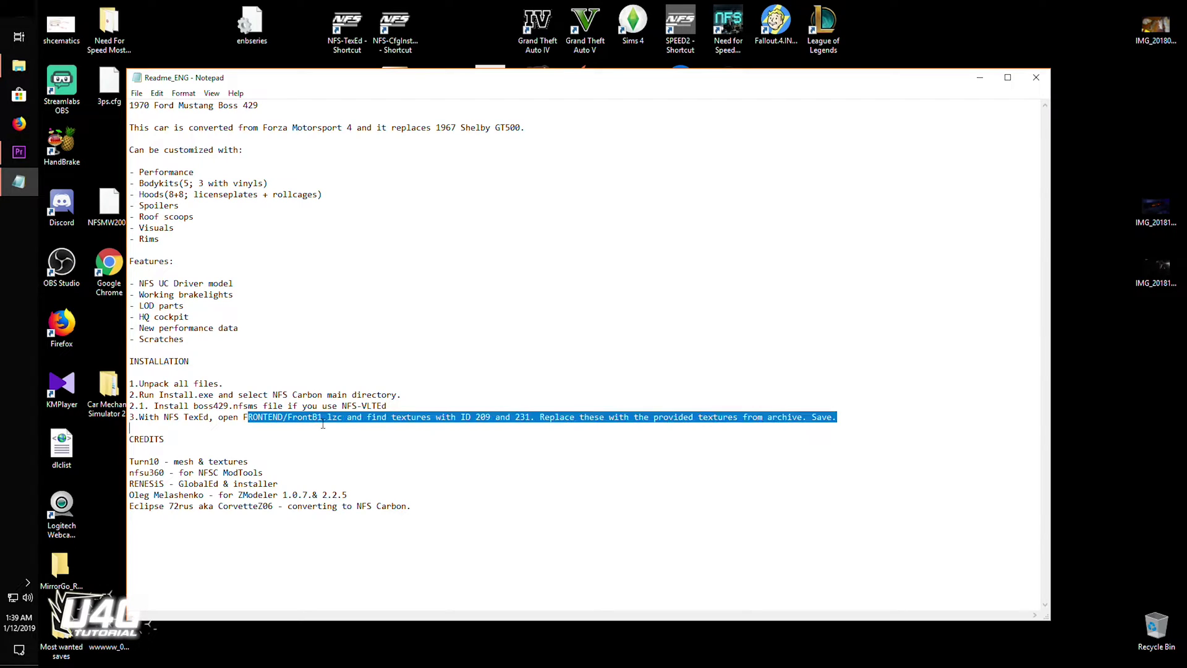
click(323, 425)
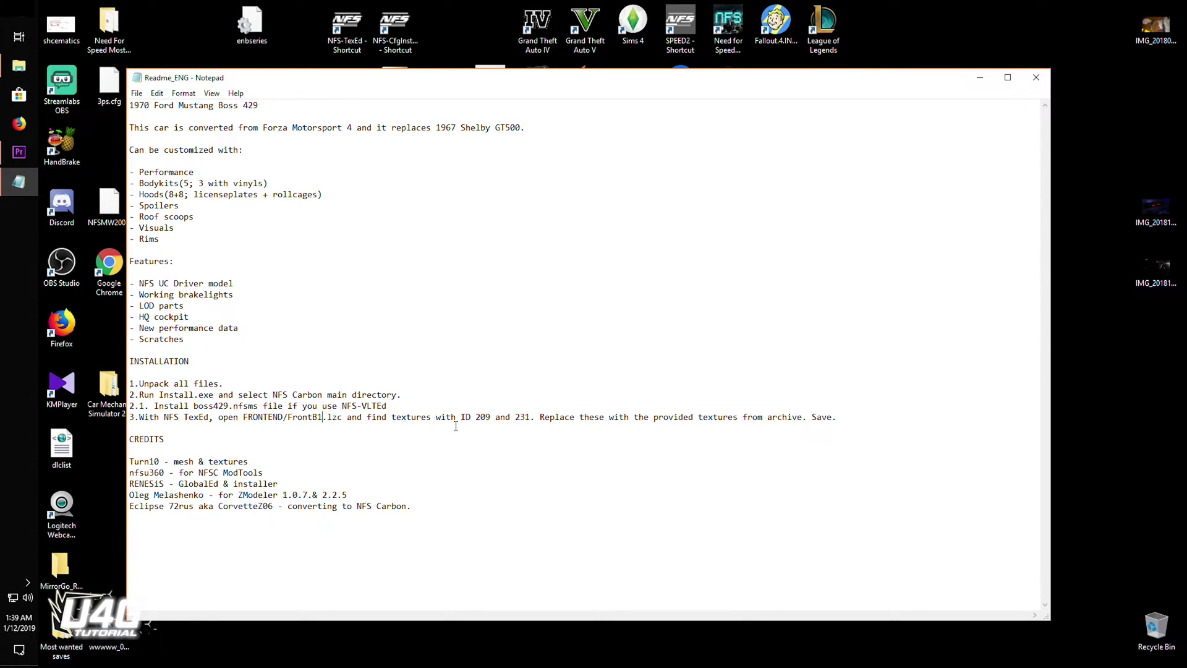
drag(478, 423, 516, 417)
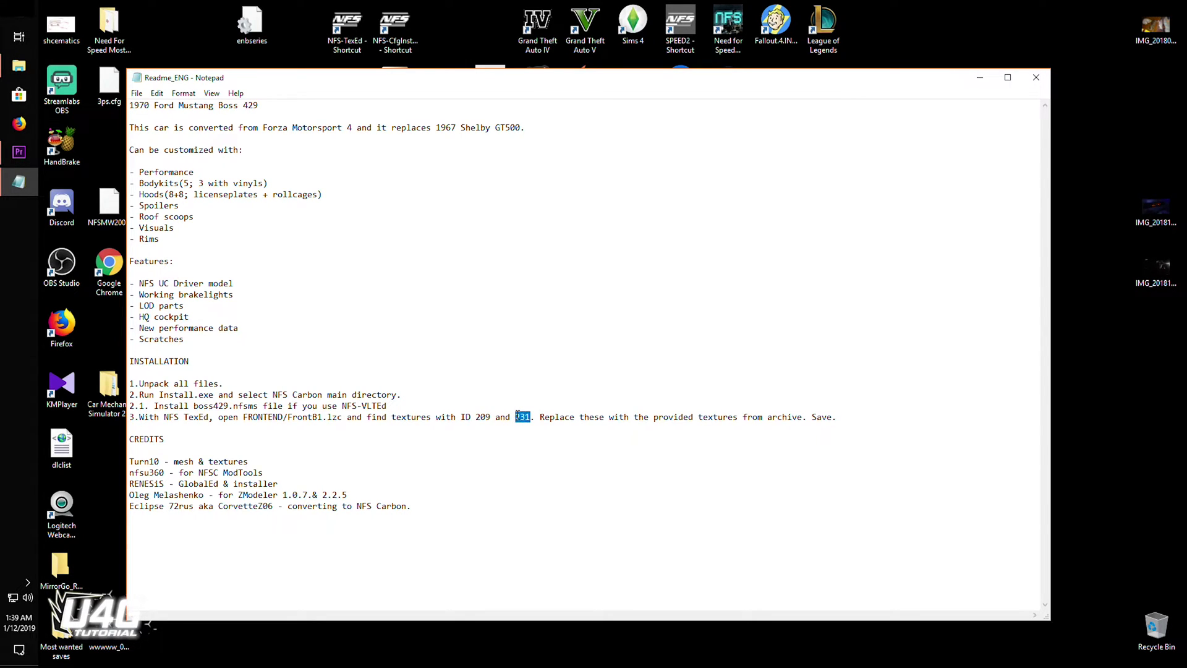
click(570, 442)
Launch NFS-TexEd and choose to open an archive from the Archive menu
double_click(358, 50)
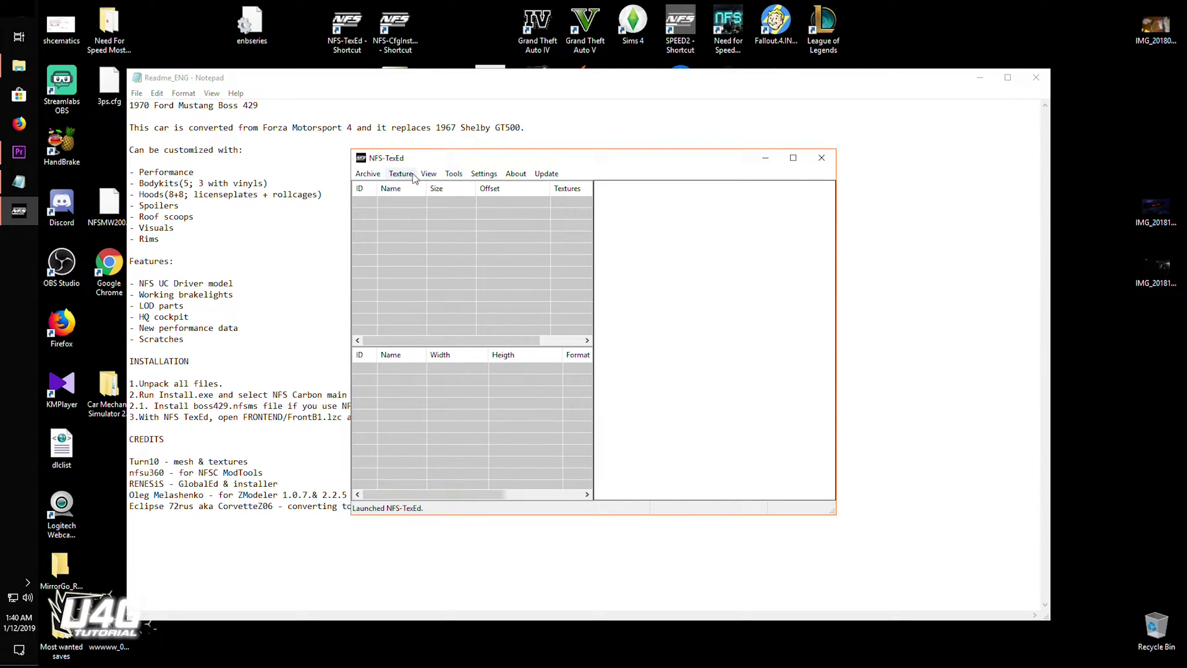
click(379, 176)
click(419, 162)
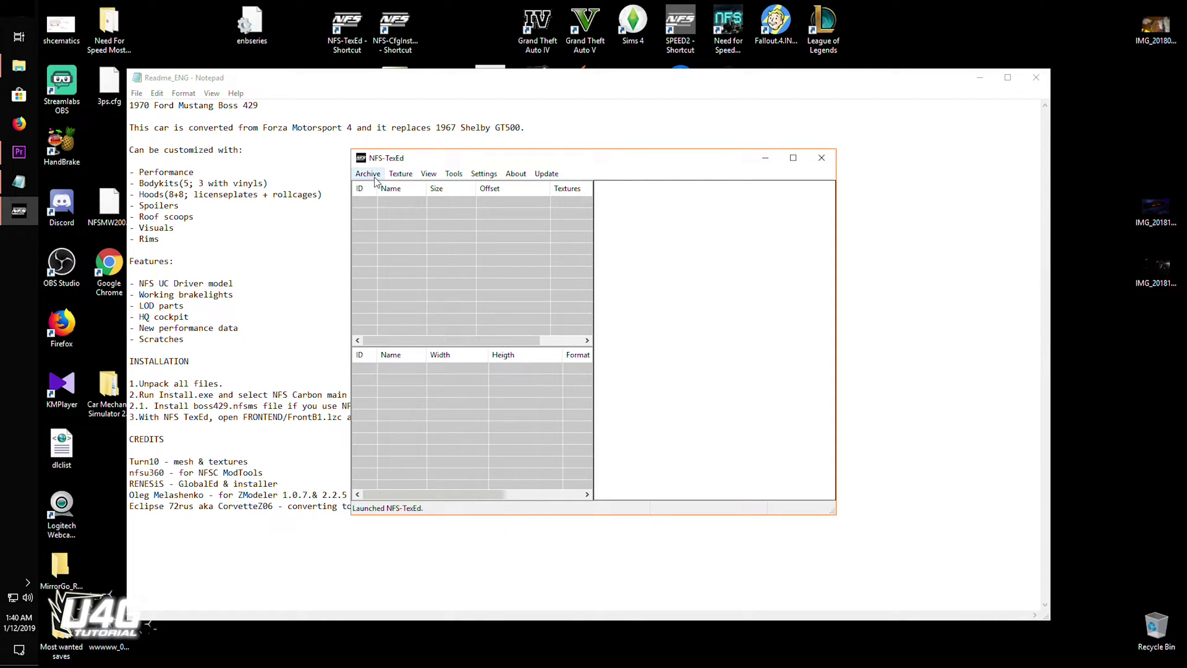
click(564, 129)
click(558, 144)
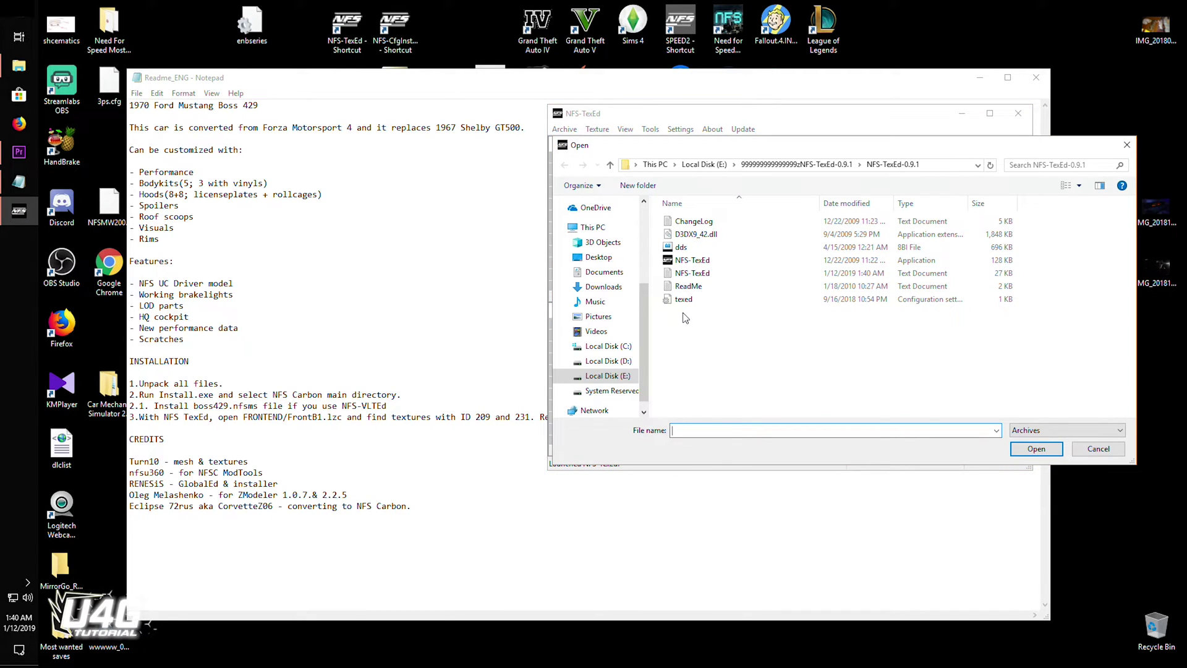
Open FrontB1.lzc from D:\Program Files (x86)\Electronic Arts\Need for Speed Carbon\FRONTEND
click(608, 360)
double_click(719, 378)
double_click(697, 222)
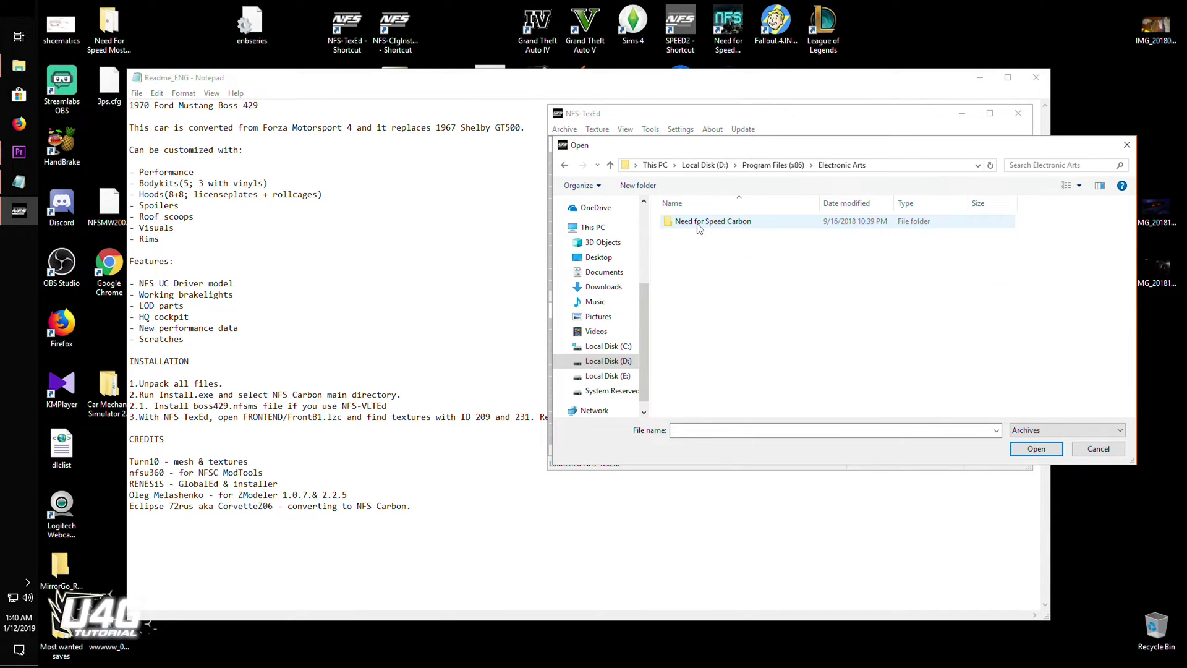
double_click(698, 224)
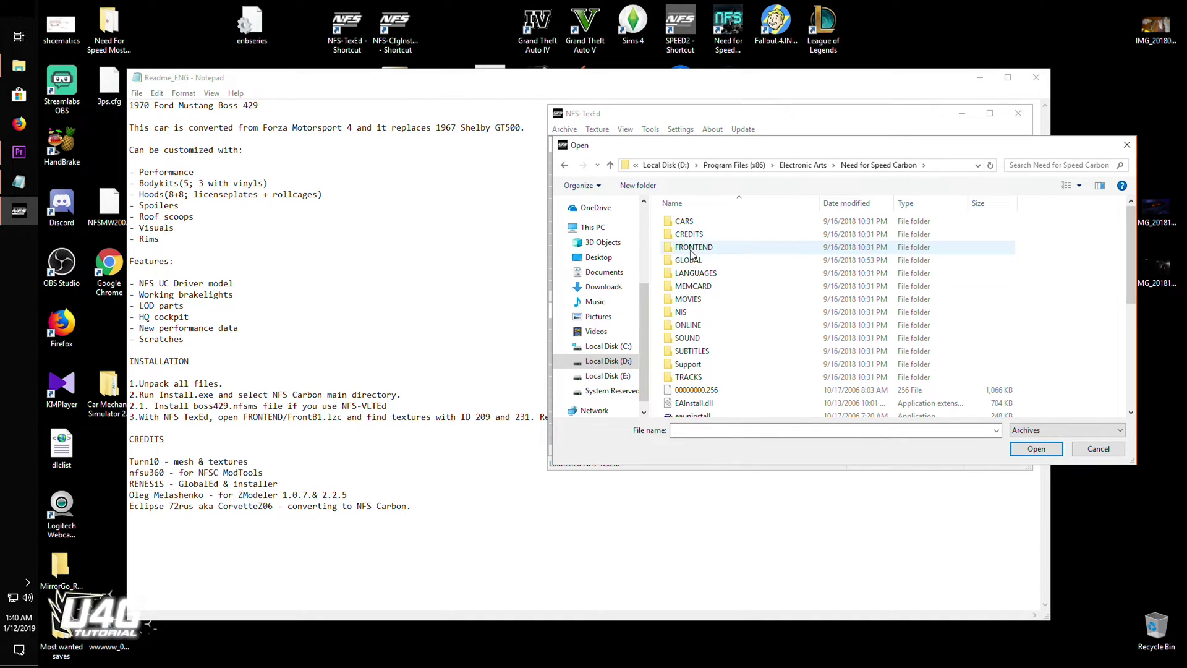
double_click(691, 249)
click(702, 274)
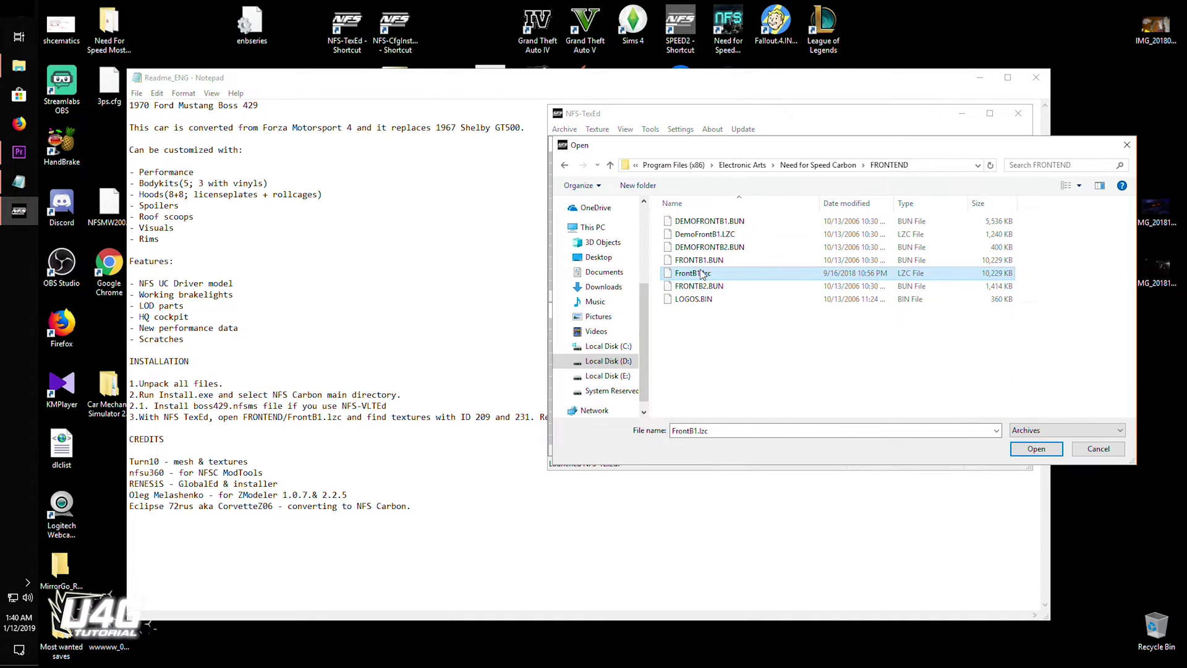
click(1019, 449)
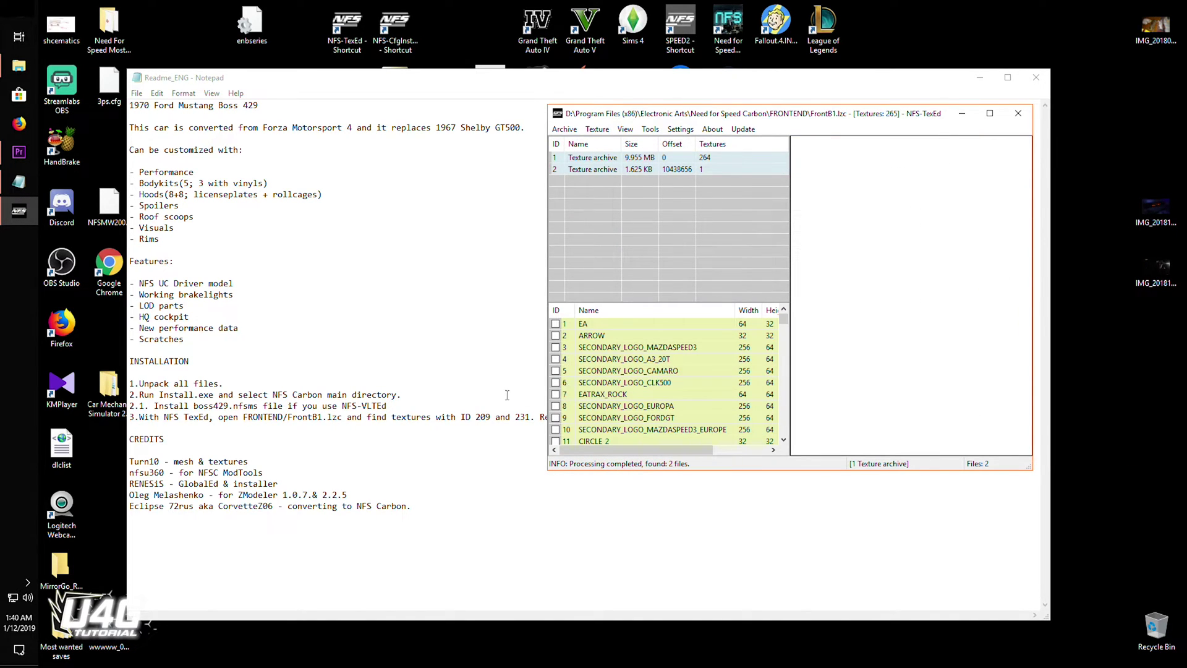
Import the SECONDARY_LOGO_GT500_67 image from E:\Mods\nfsc's Boss 429 folder over texture 209
scroll(602, 393, down, 20)
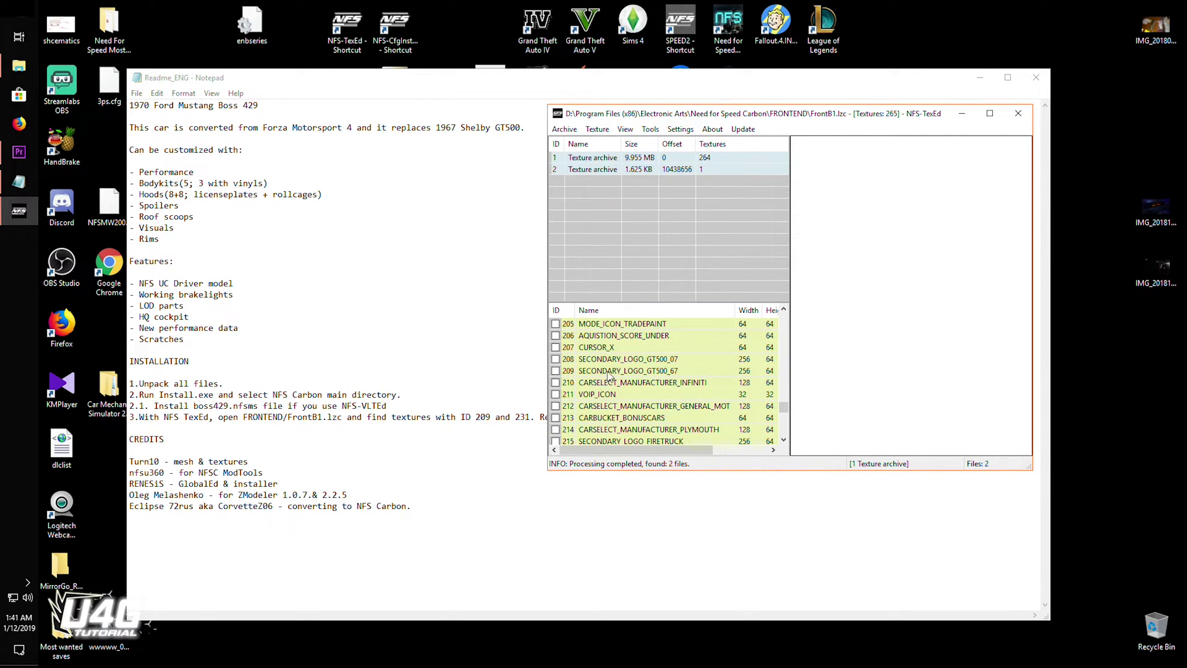
click(609, 371)
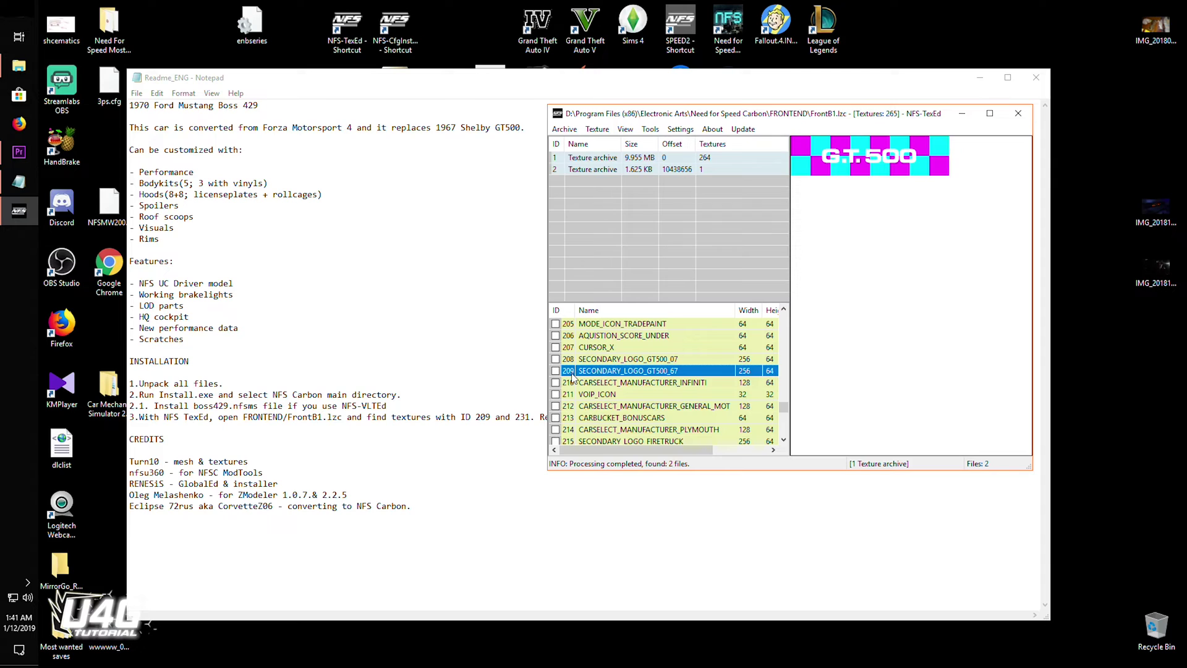
click(597, 129)
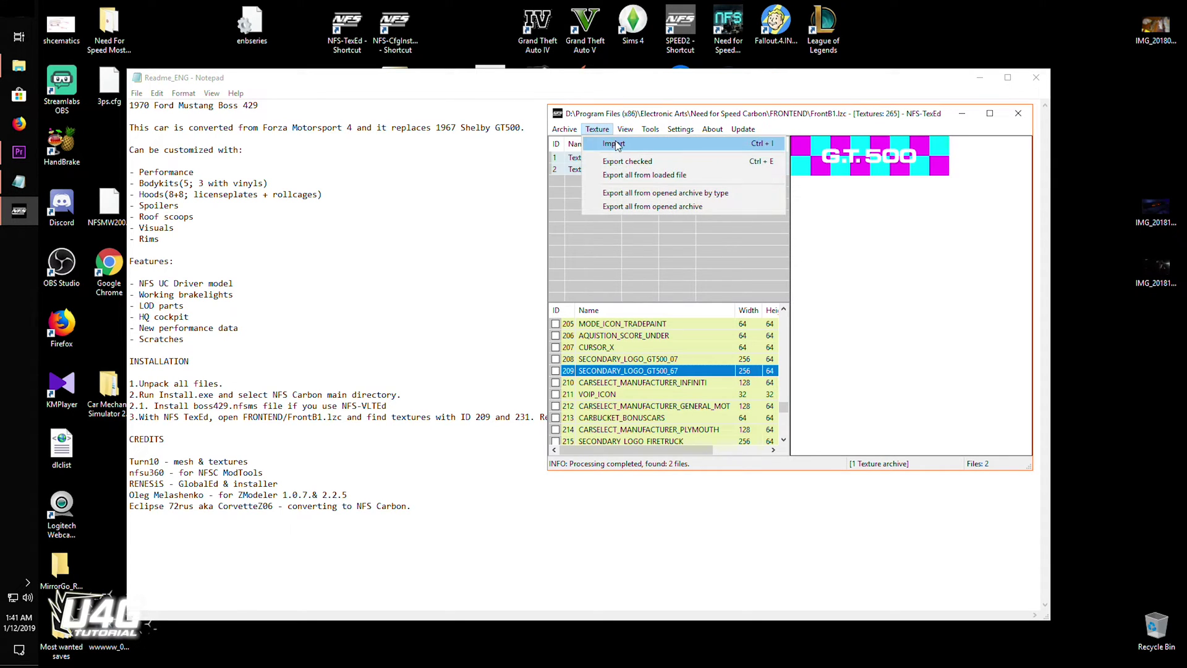
click(614, 144)
click(608, 390)
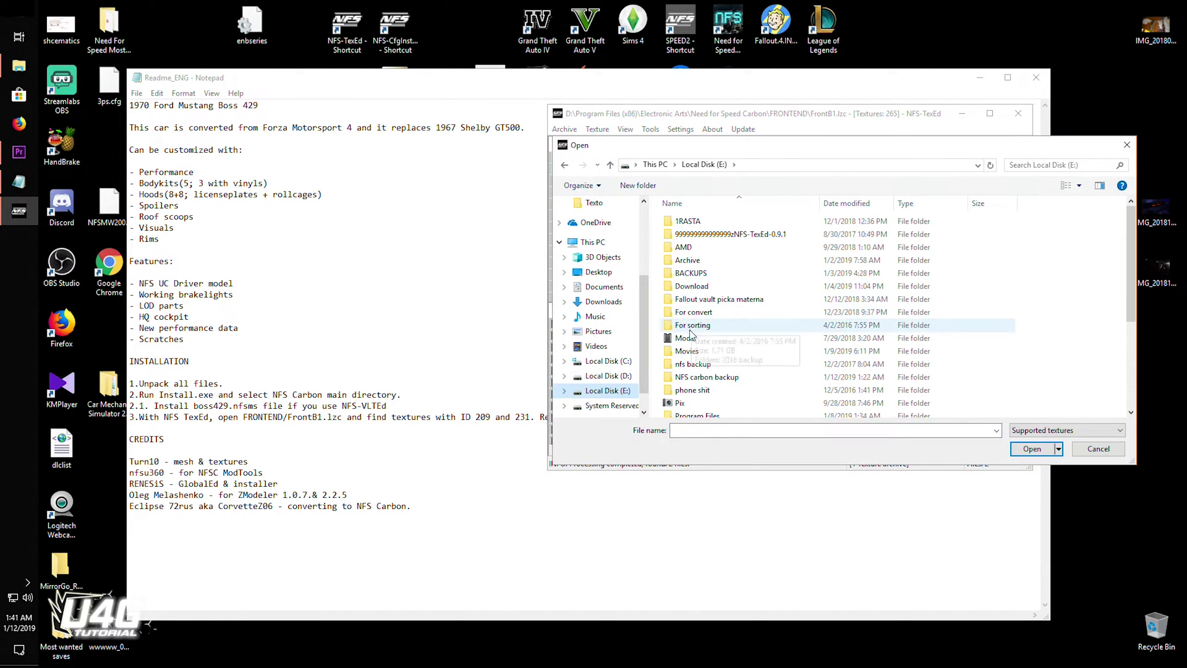
double_click(685, 340)
double_click(681, 286)
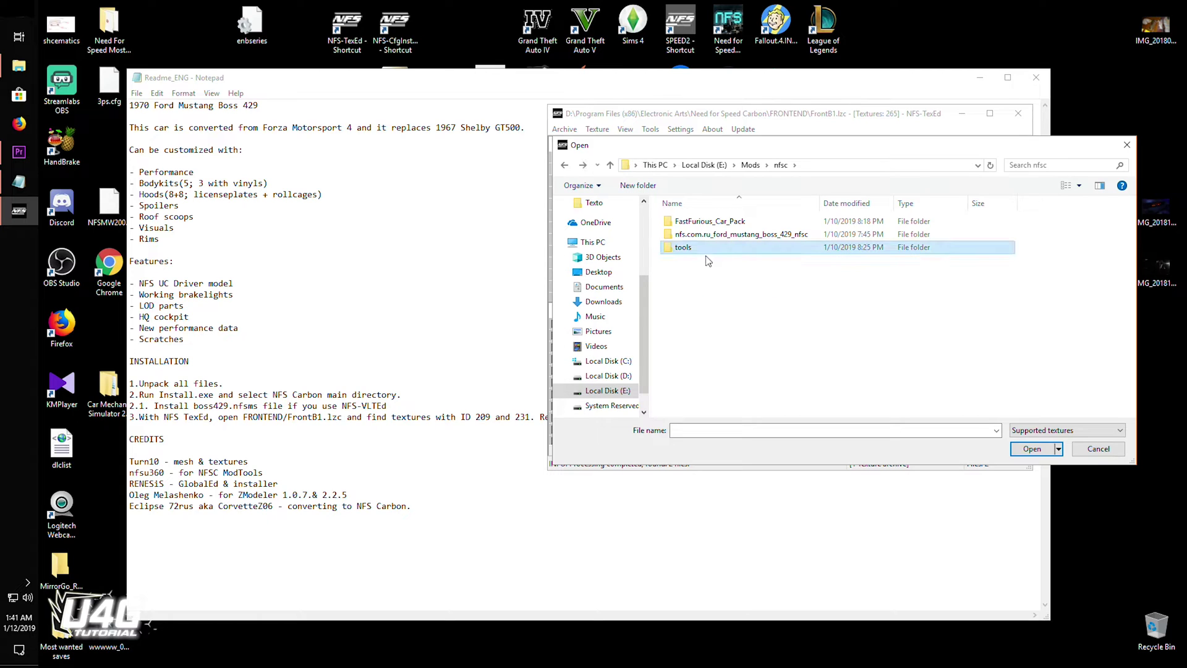
click(709, 235)
double_click(709, 235)
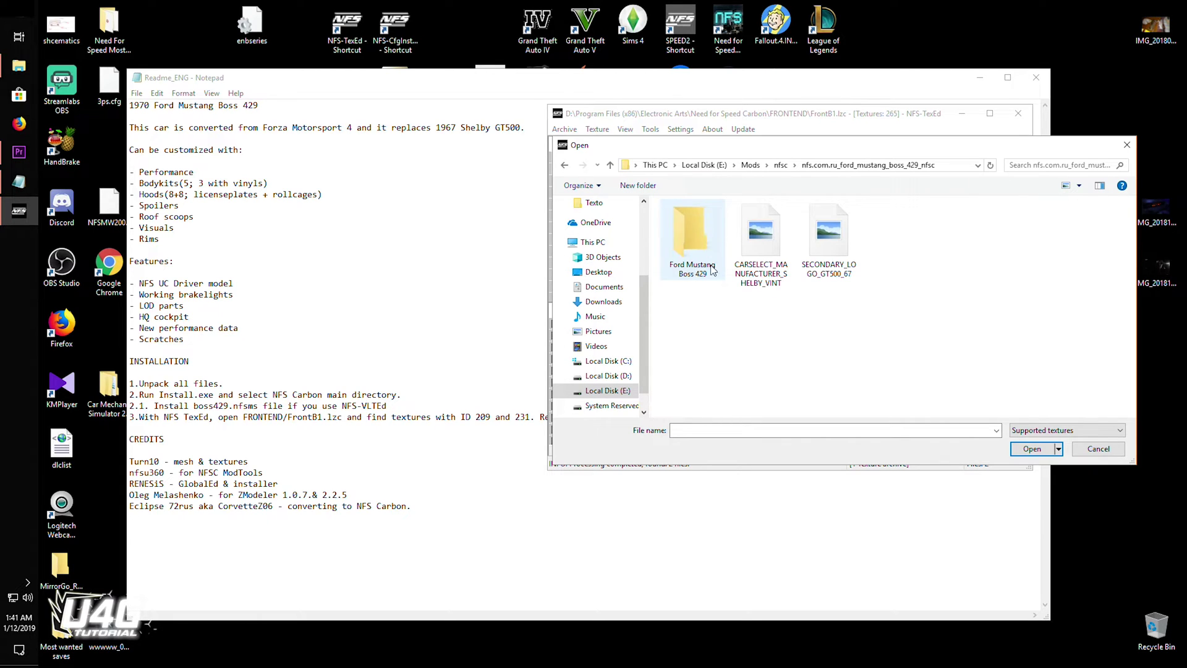
click(811, 276)
click(1031, 448)
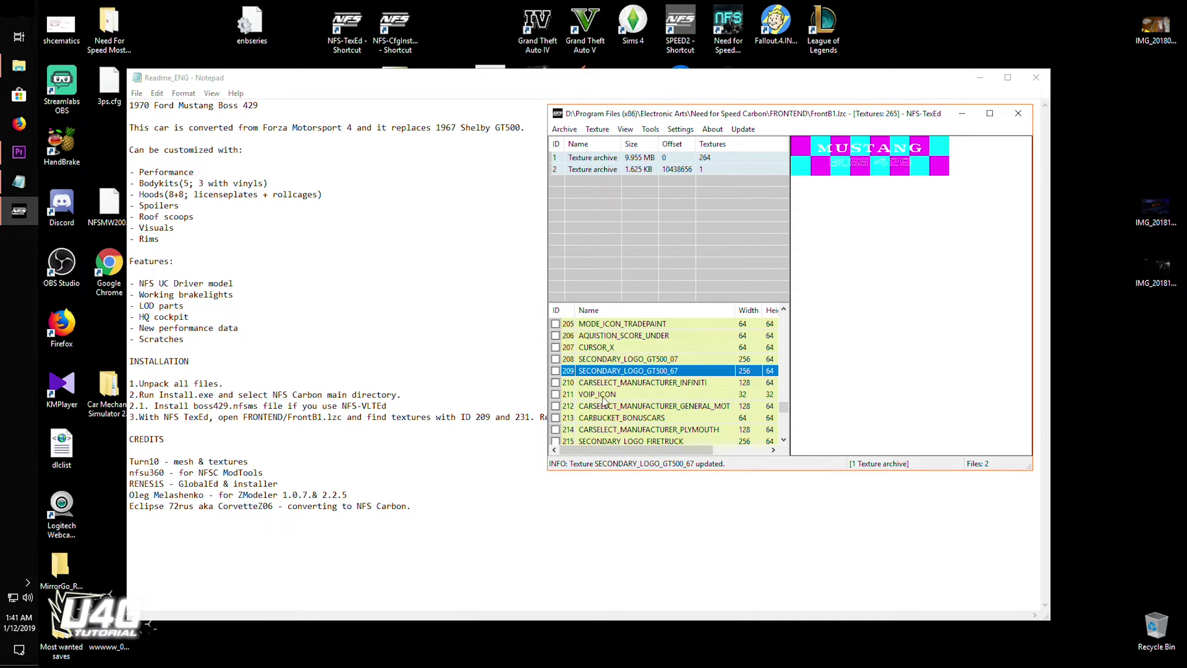
scroll(651, 392, down, 6)
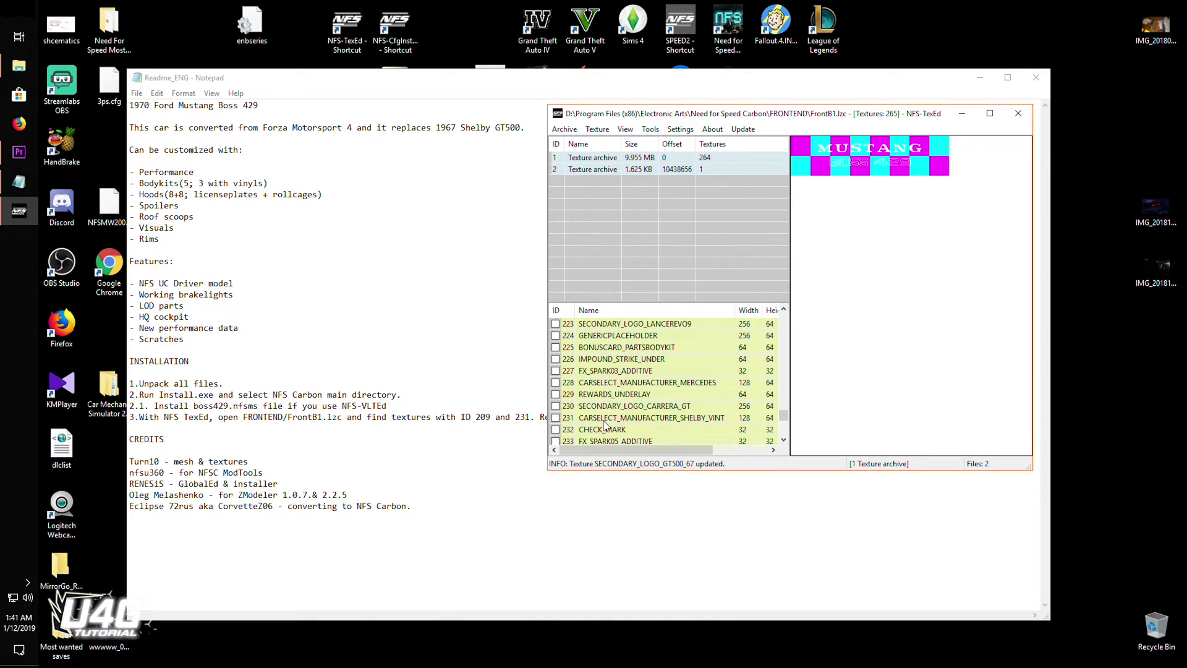
Import the CARSELECT_MANUFACTURER_SHELBY_VINT image over texture 231
click(604, 420)
click(597, 129)
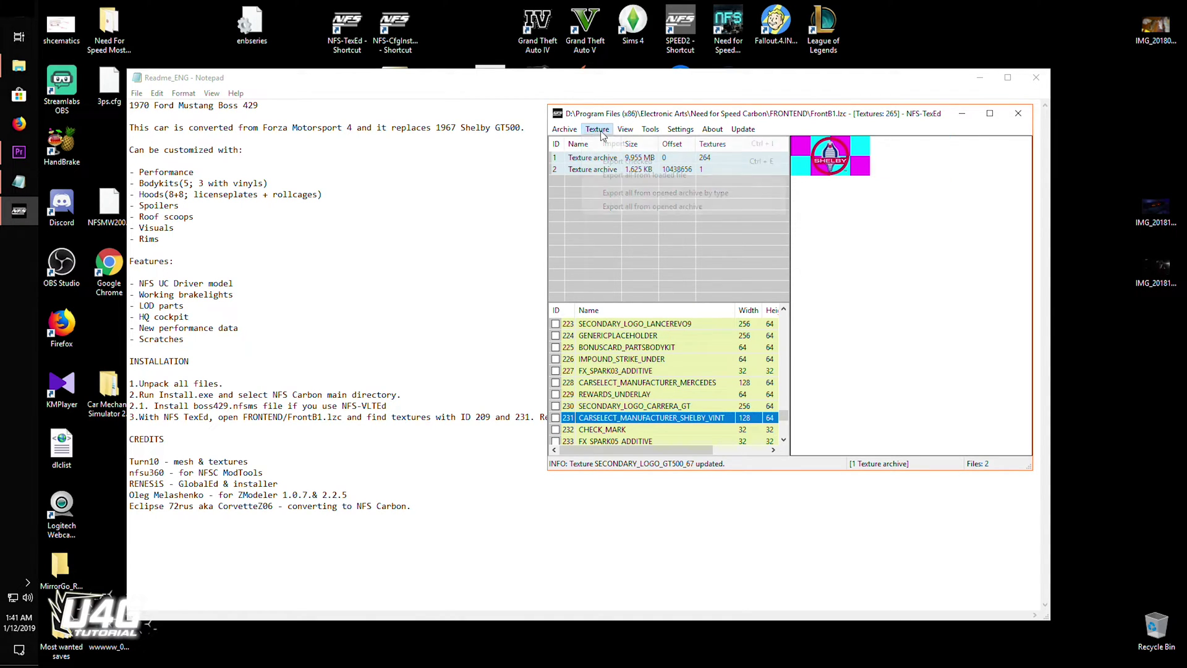
click(615, 144)
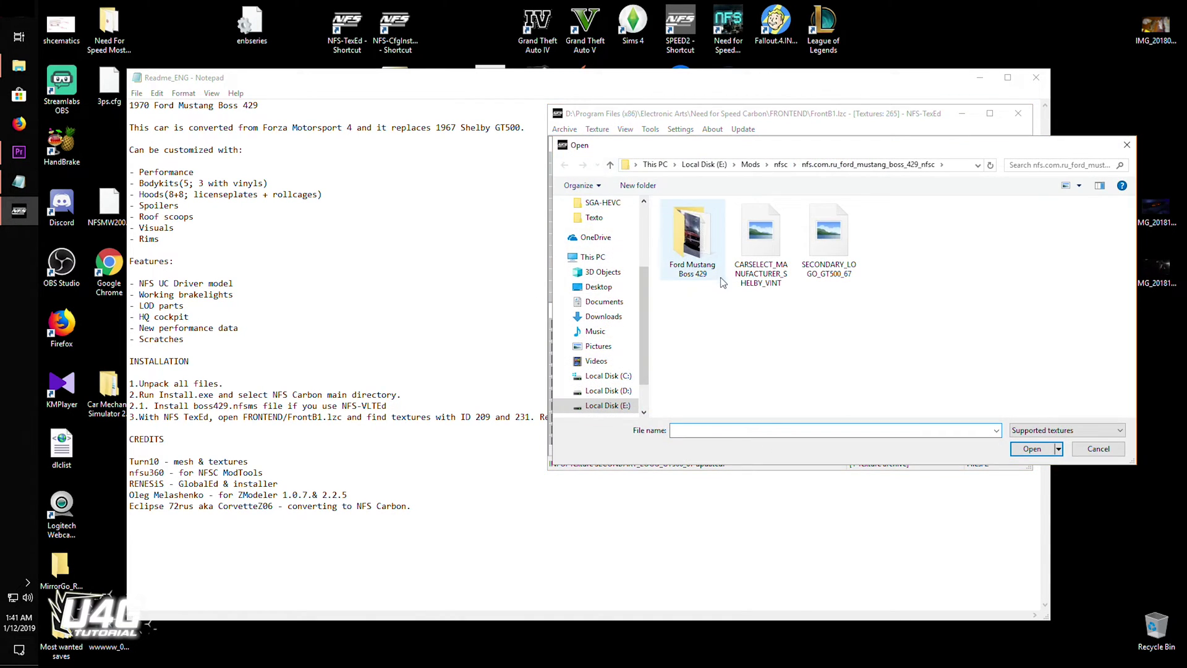
click(769, 272)
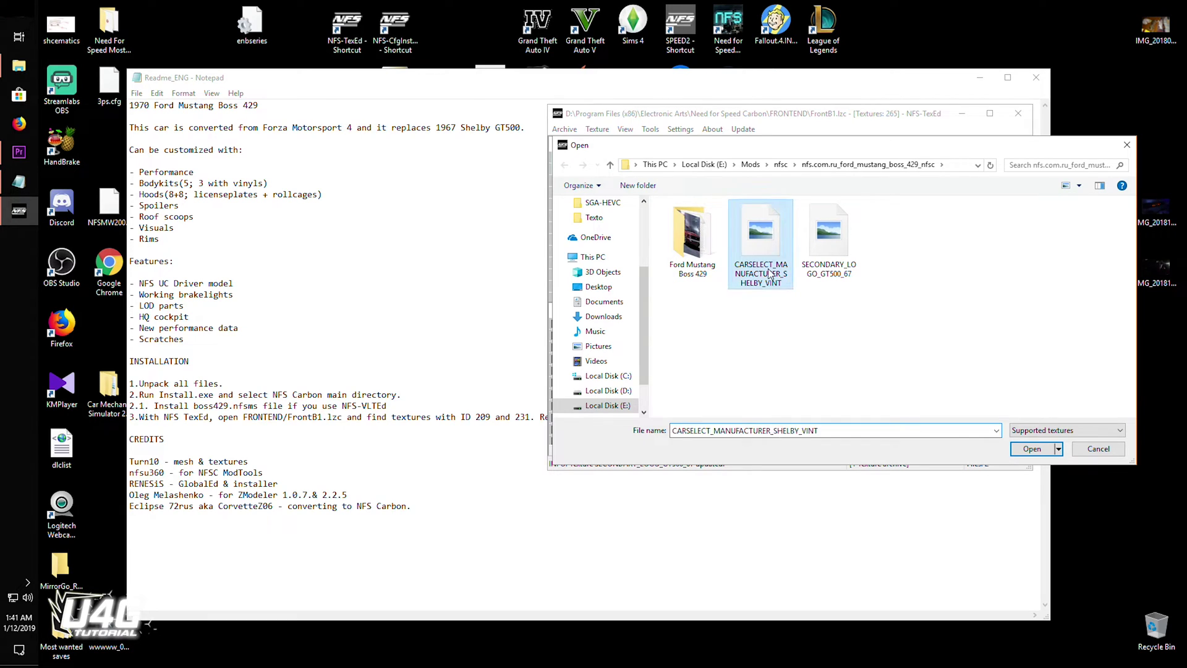
click(1037, 450)
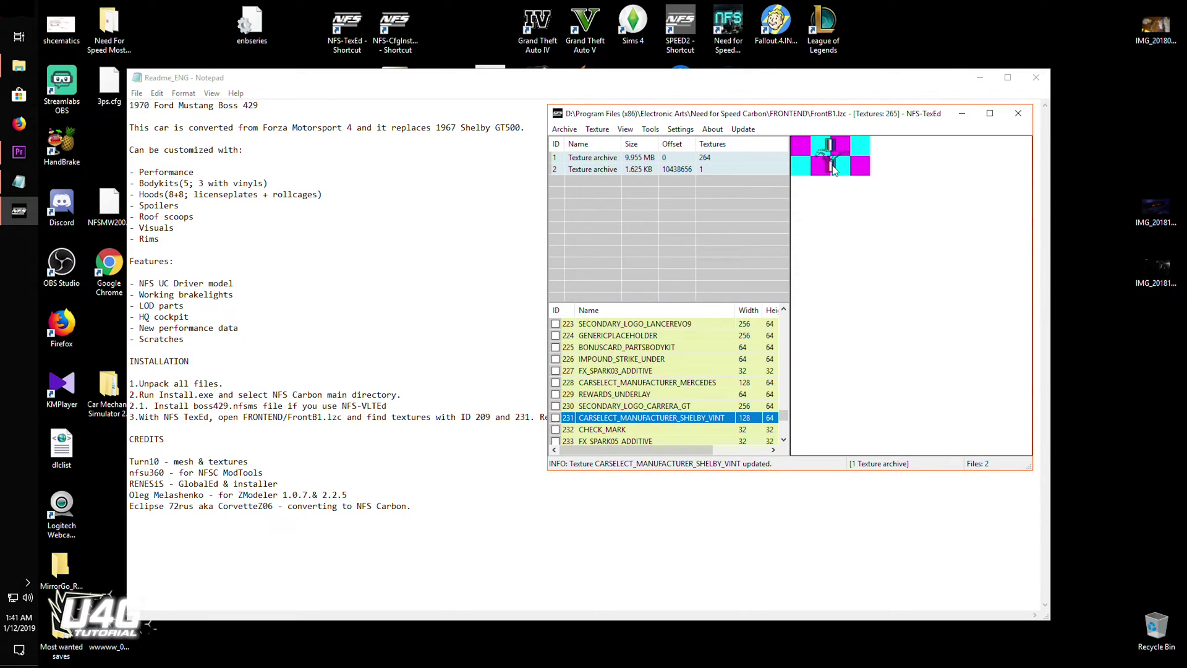
Save the modified FrontB1.lzc archive and close NFS-TexEd
click(565, 129)
click(574, 159)
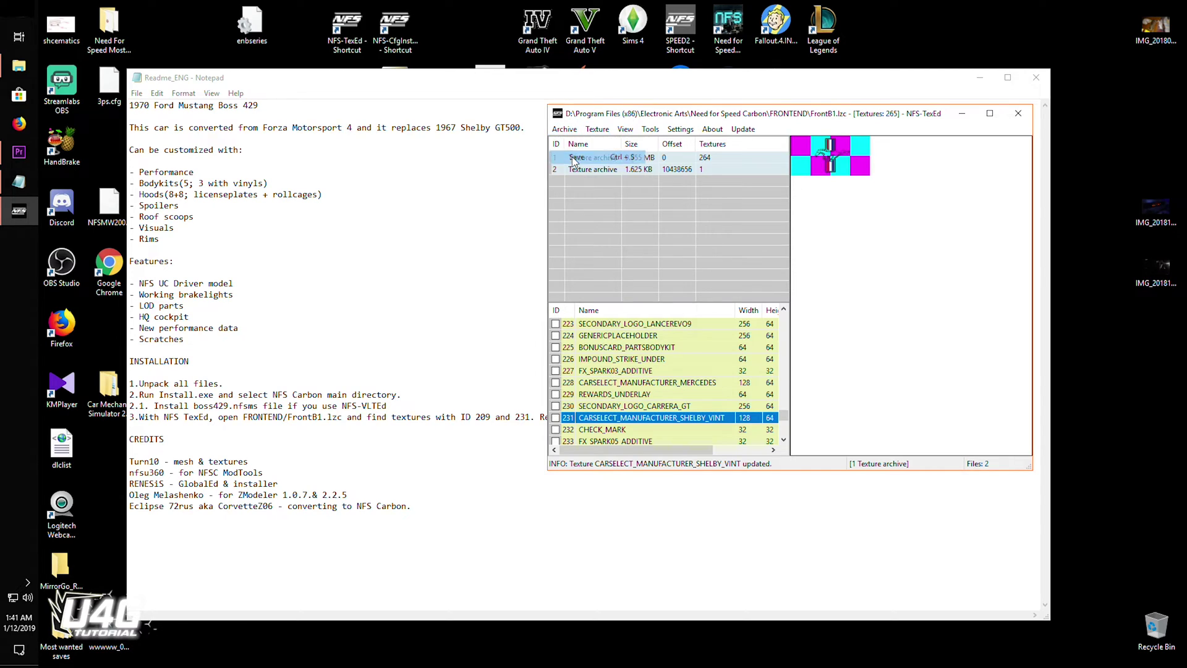
click(1018, 113)
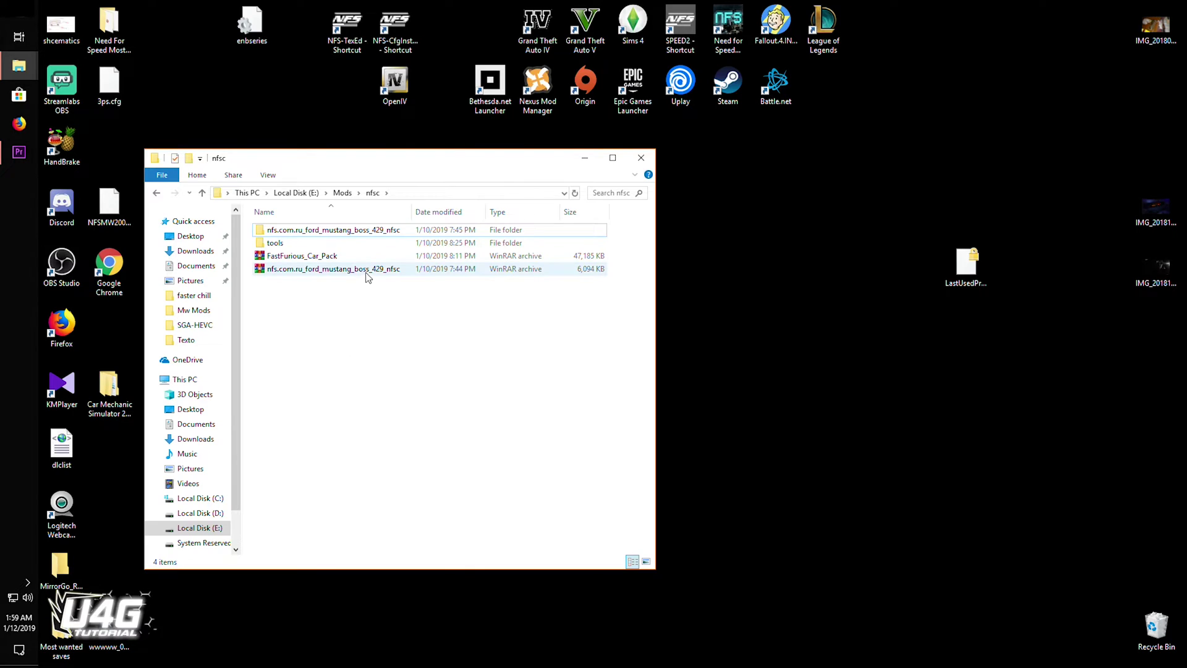
Extract FastFurious_Car_Pack to its own folder and open Fast&Furious Car Pack > SKYLINE 2F2F
right_click(323, 260)
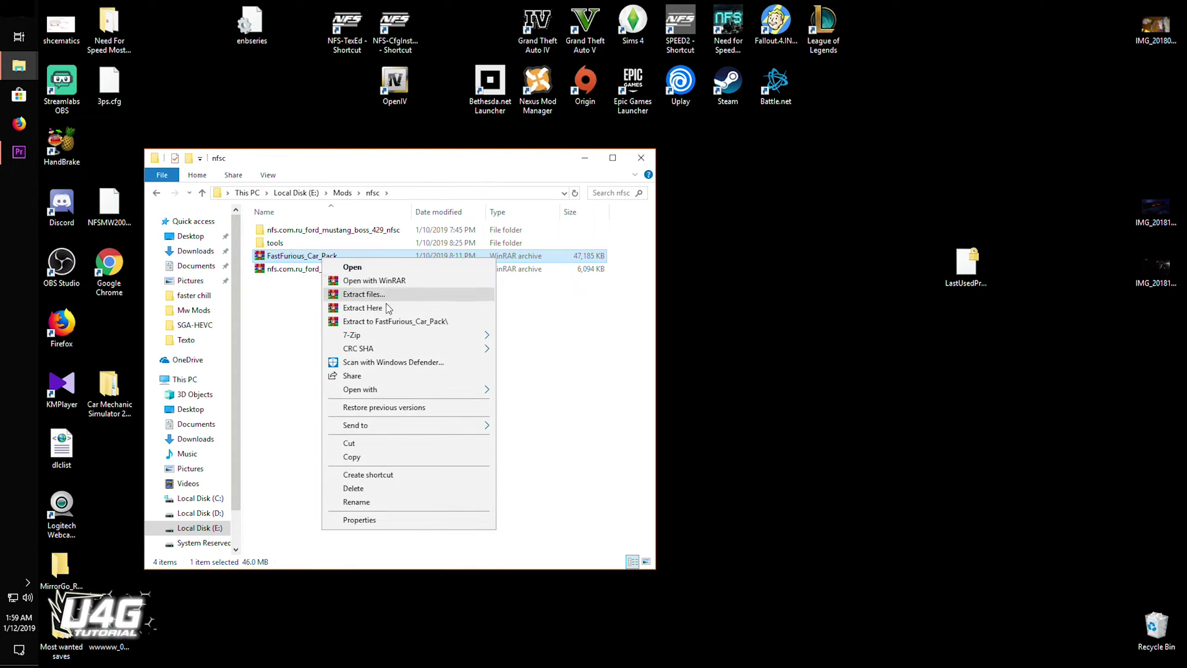
click(395, 320)
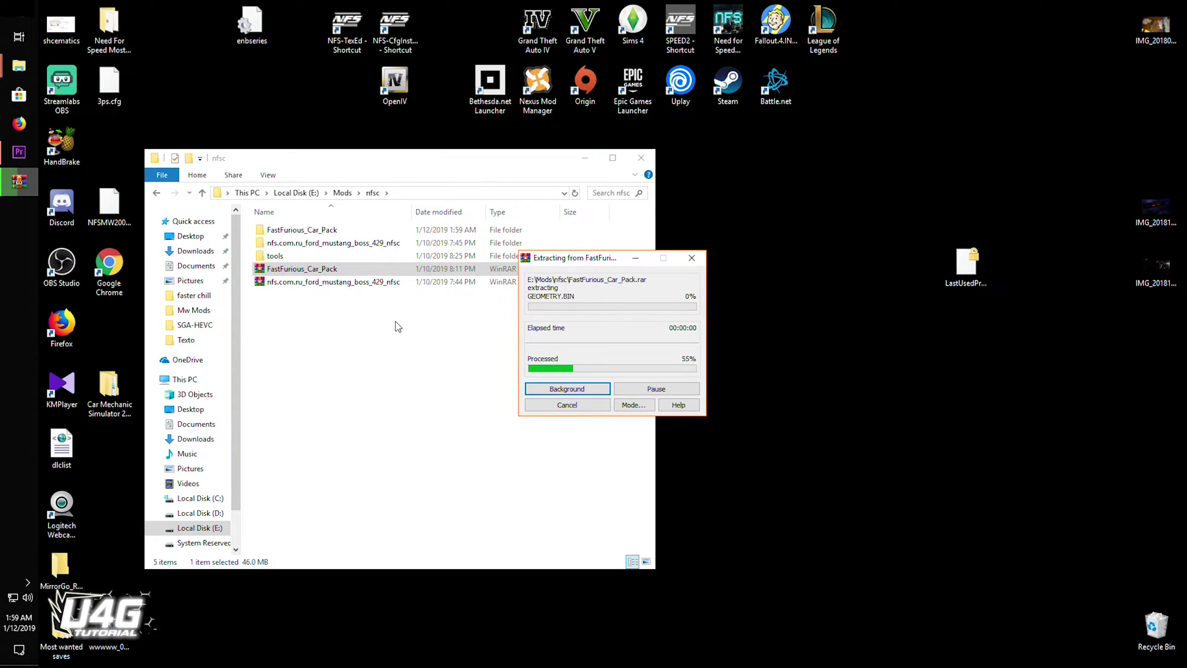
double_click(304, 232)
double_click(304, 233)
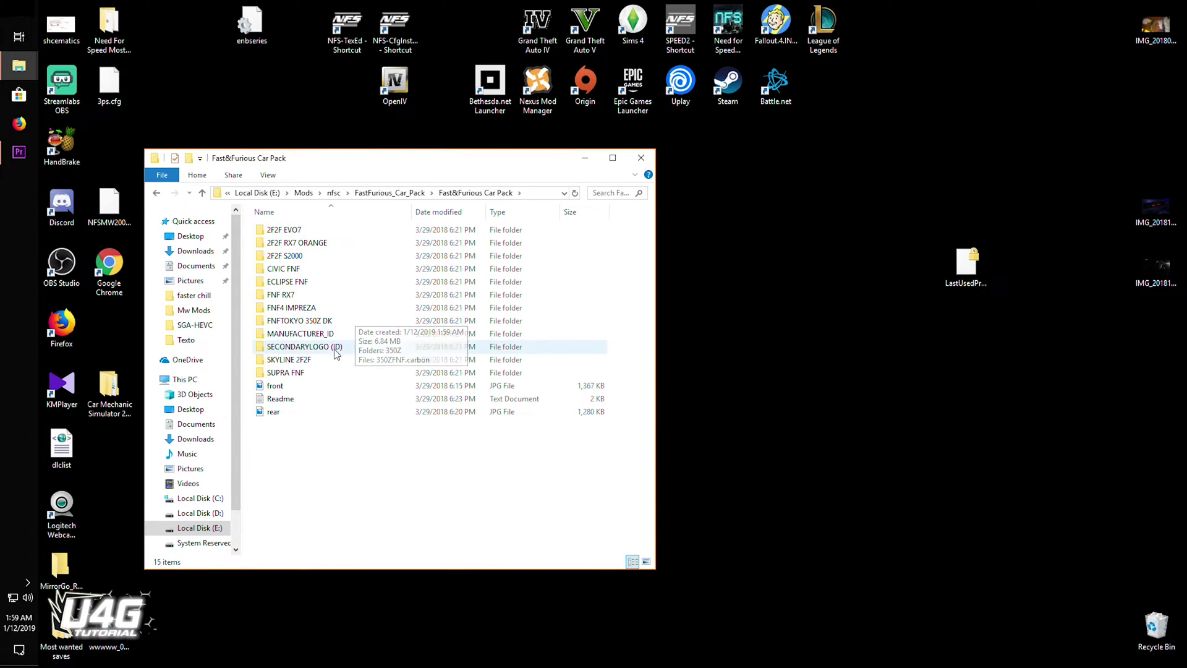
click(291, 363)
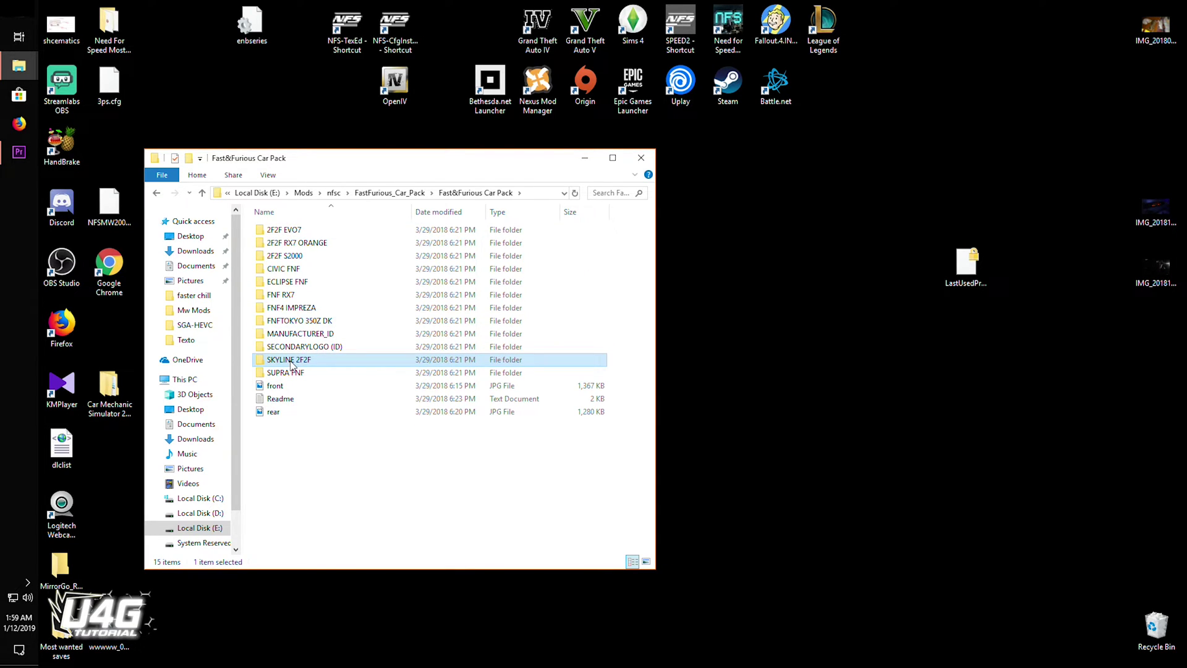
double_click(292, 363)
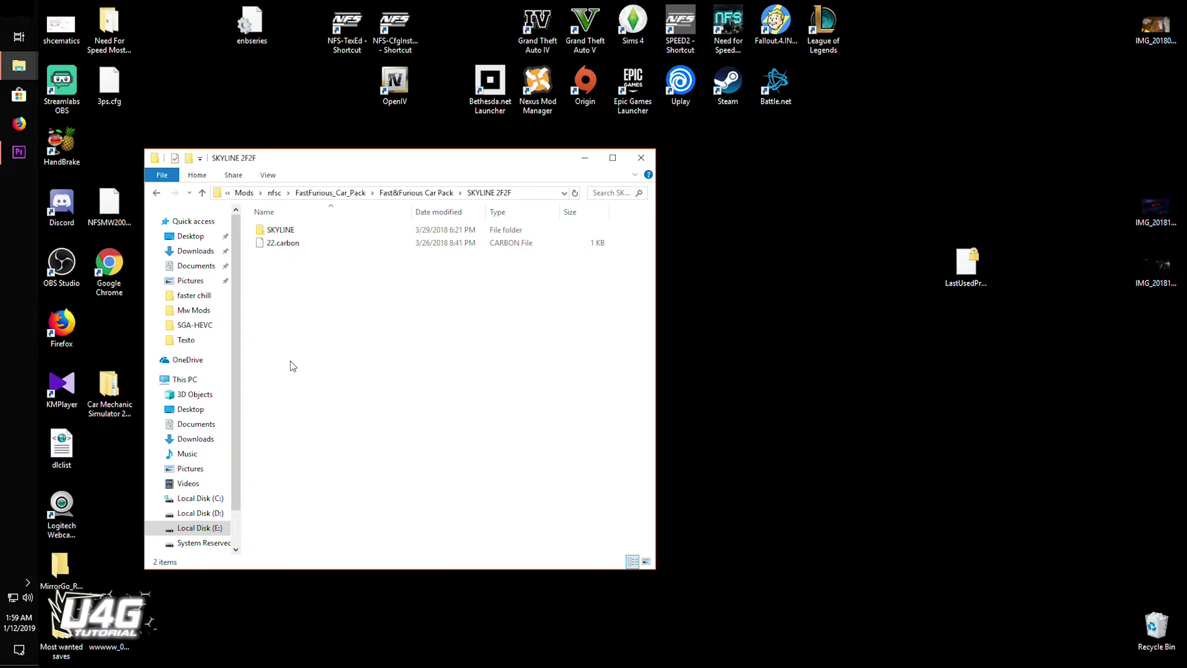
Copy the SKYLINE folder and switch to the Need for Speed Carbon folder window
click(286, 232)
click(309, 280)
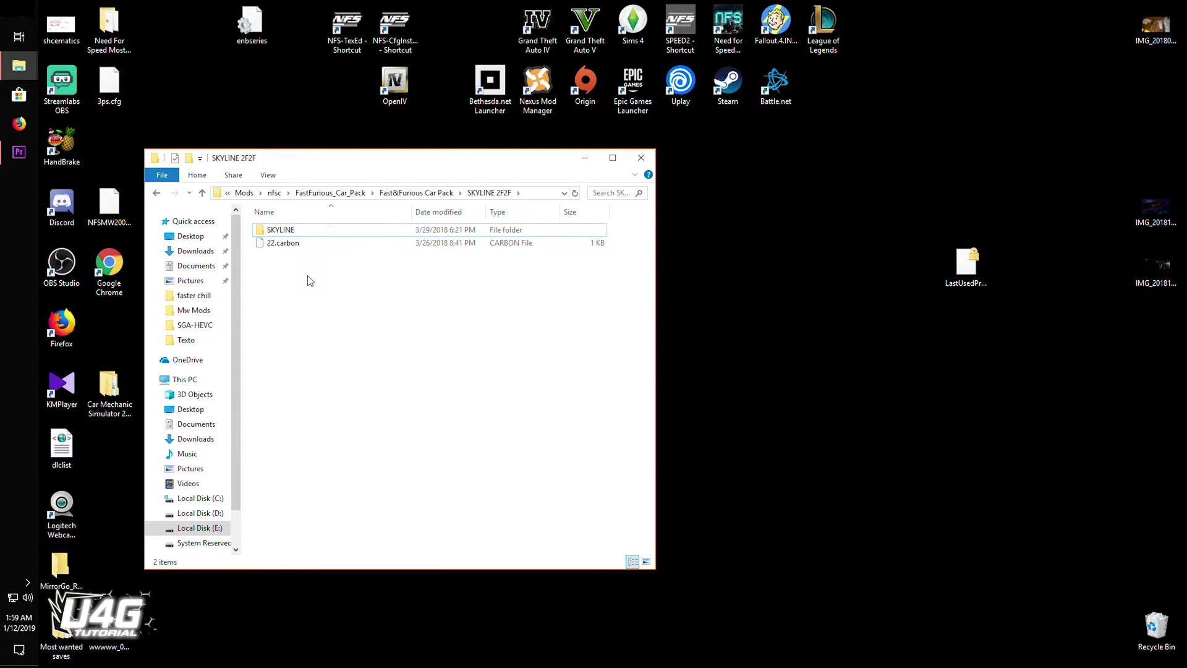
right_click(288, 234)
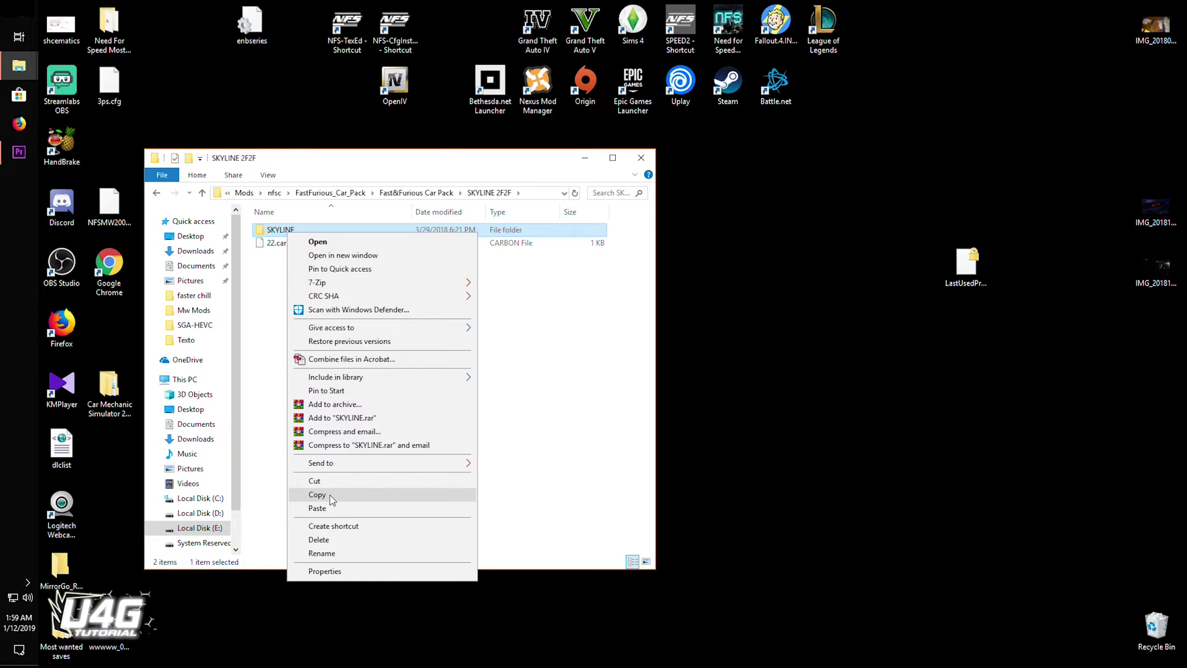
click(330, 497)
key(alt+Tab)
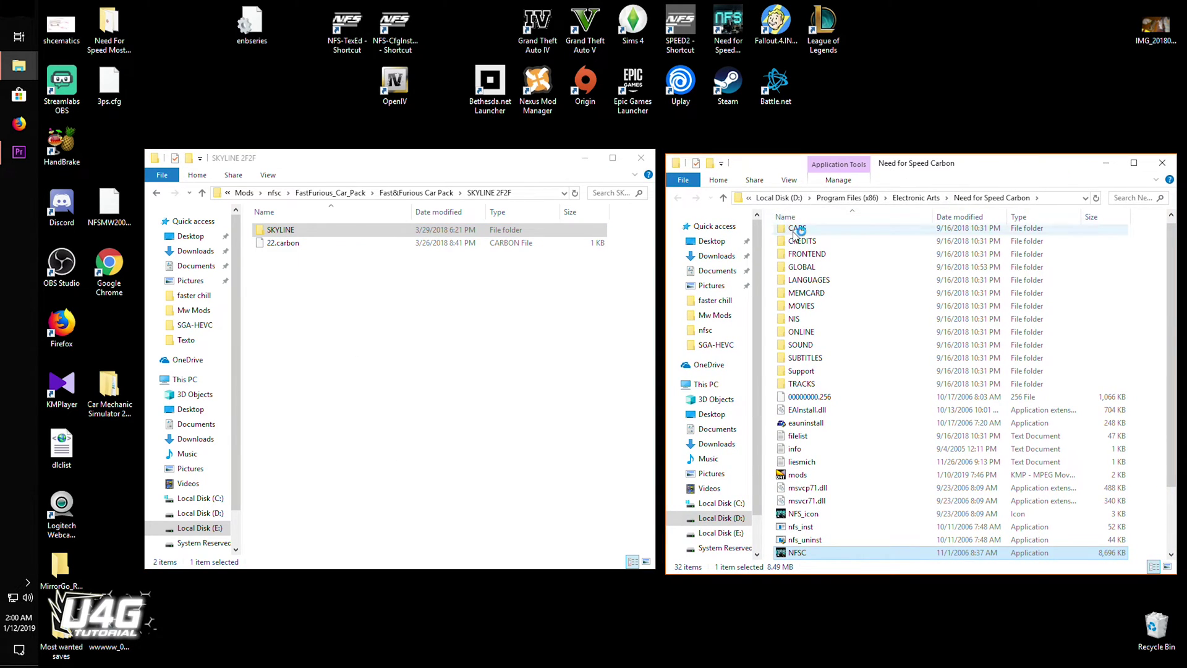
Paste SKYLINE into the game's CARS folder, replacing existing files, then launch NFS-VltEd
double_click(795, 230)
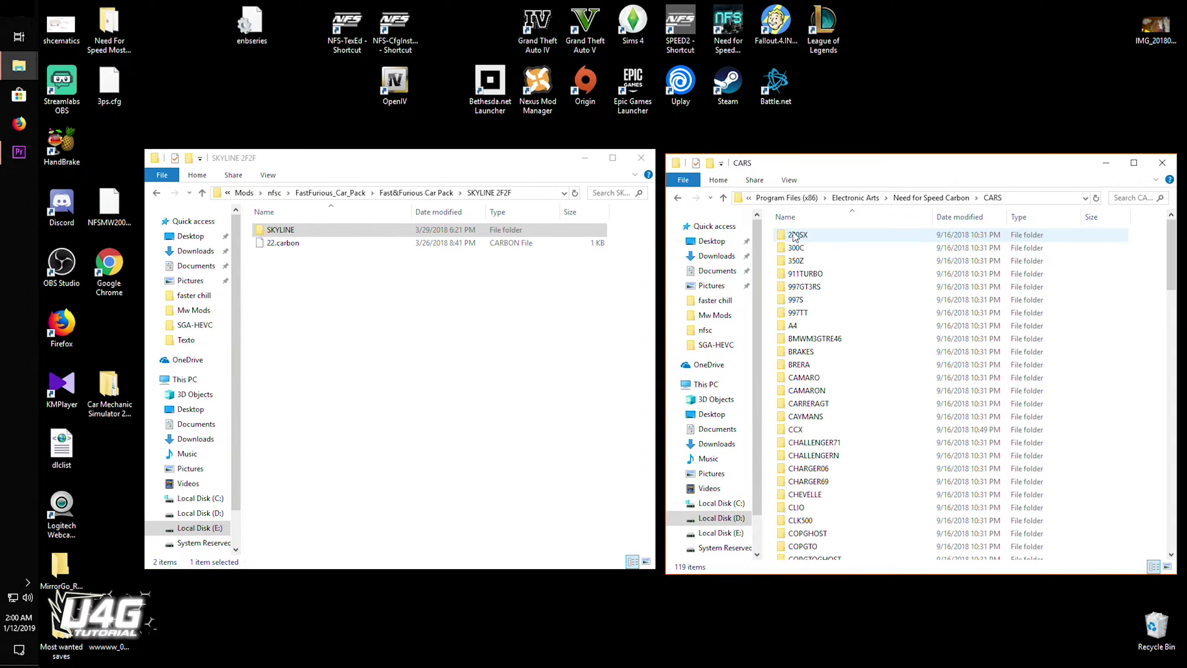
right_click(773, 308)
click(805, 411)
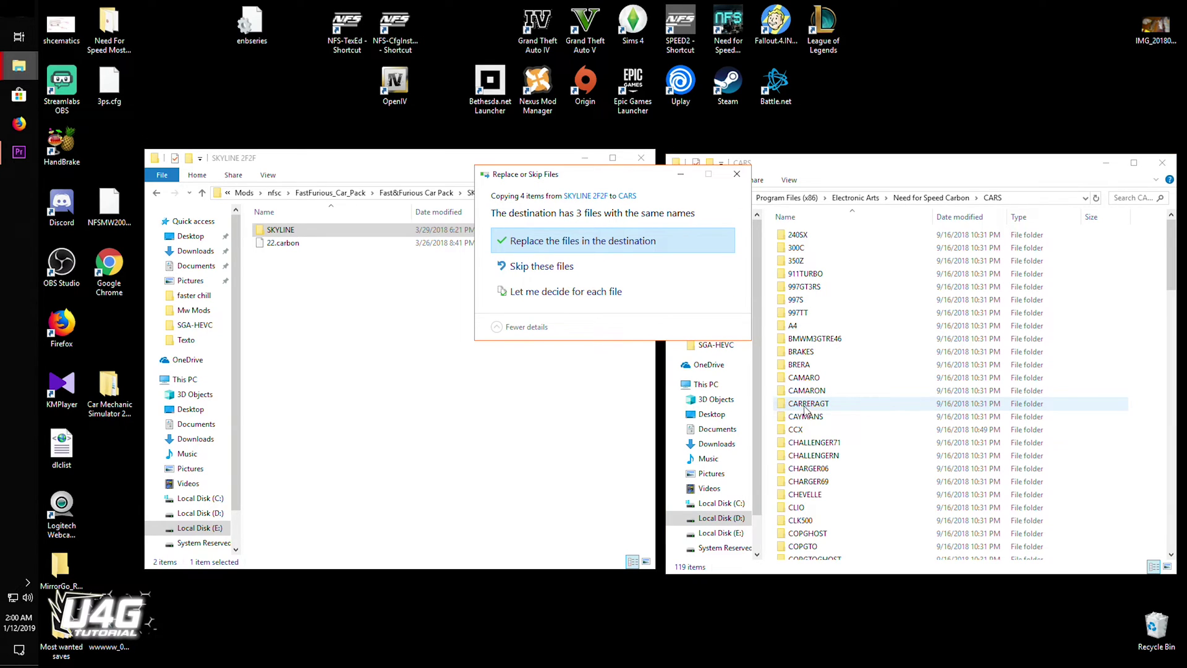
click(607, 242)
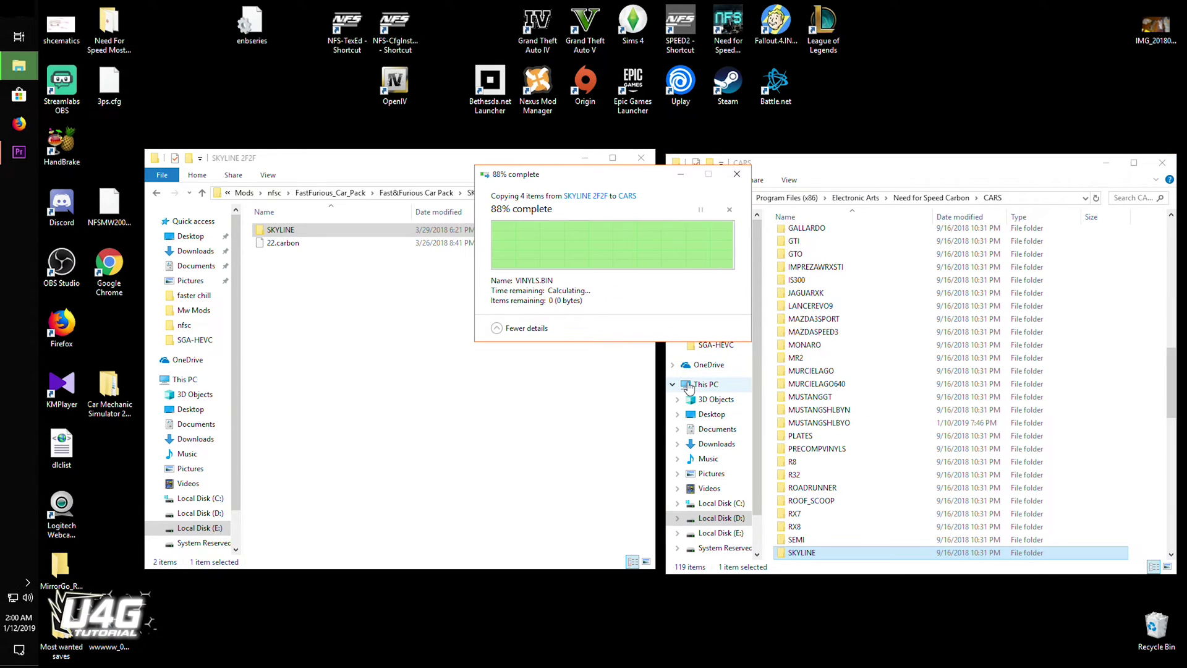
click(157, 192)
double_click(277, 227)
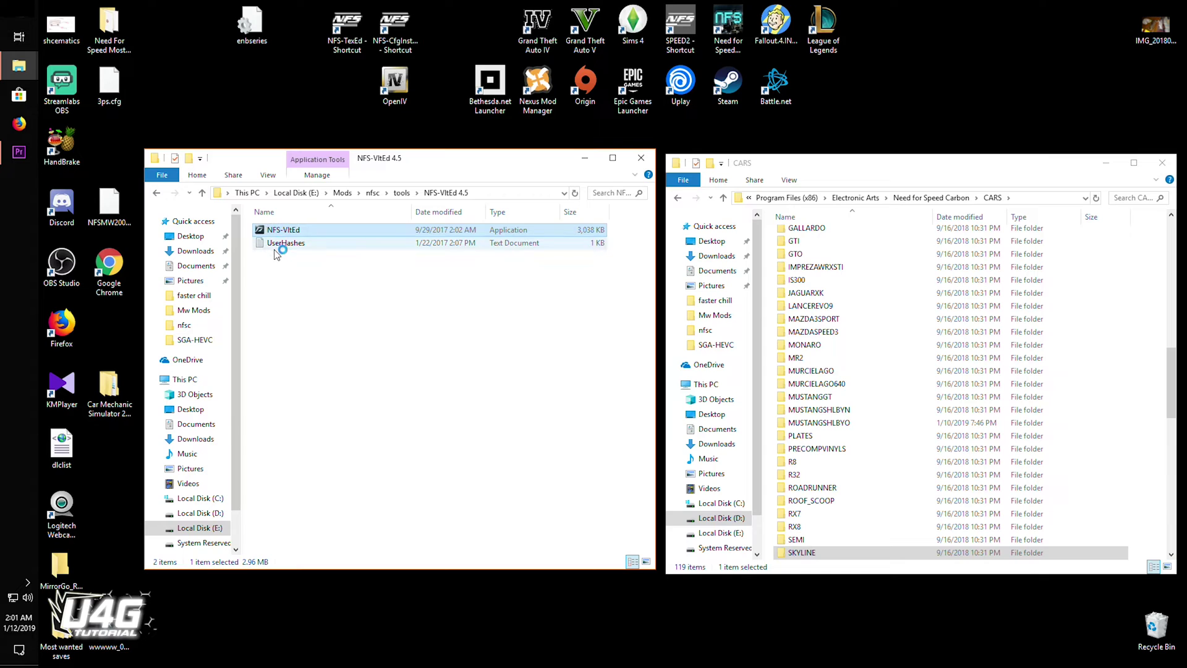
Load the Need for Speed Carbon install folder in NFS-VltEd via File > Open
click(187, 110)
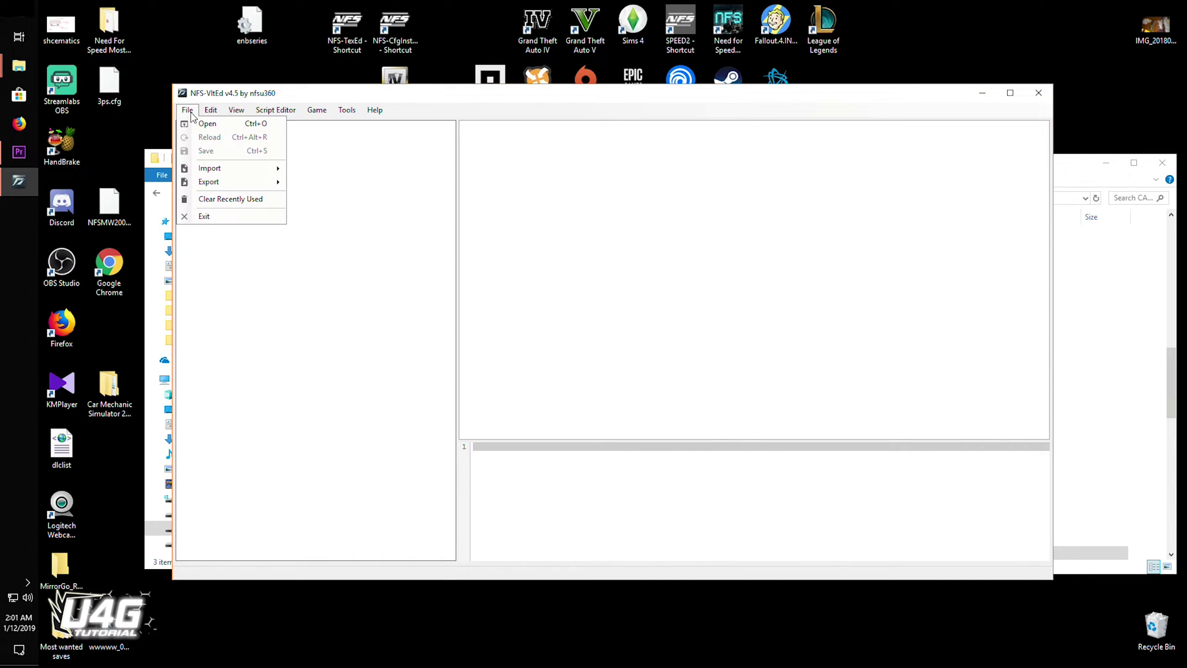
click(201, 123)
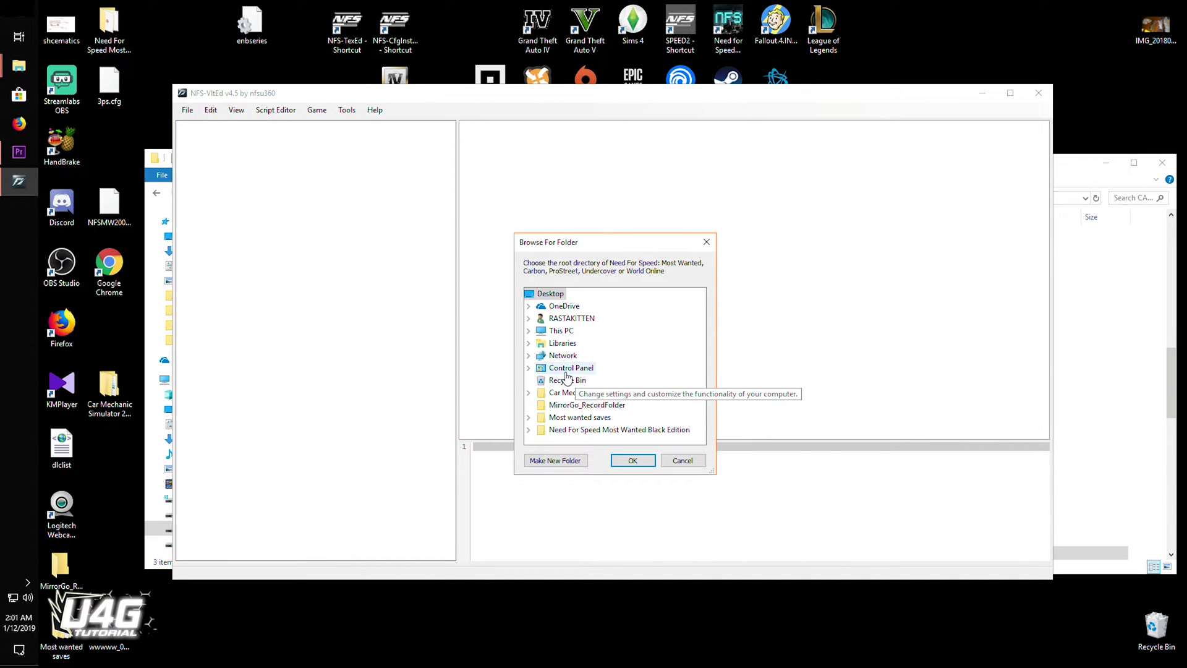
click(644, 395)
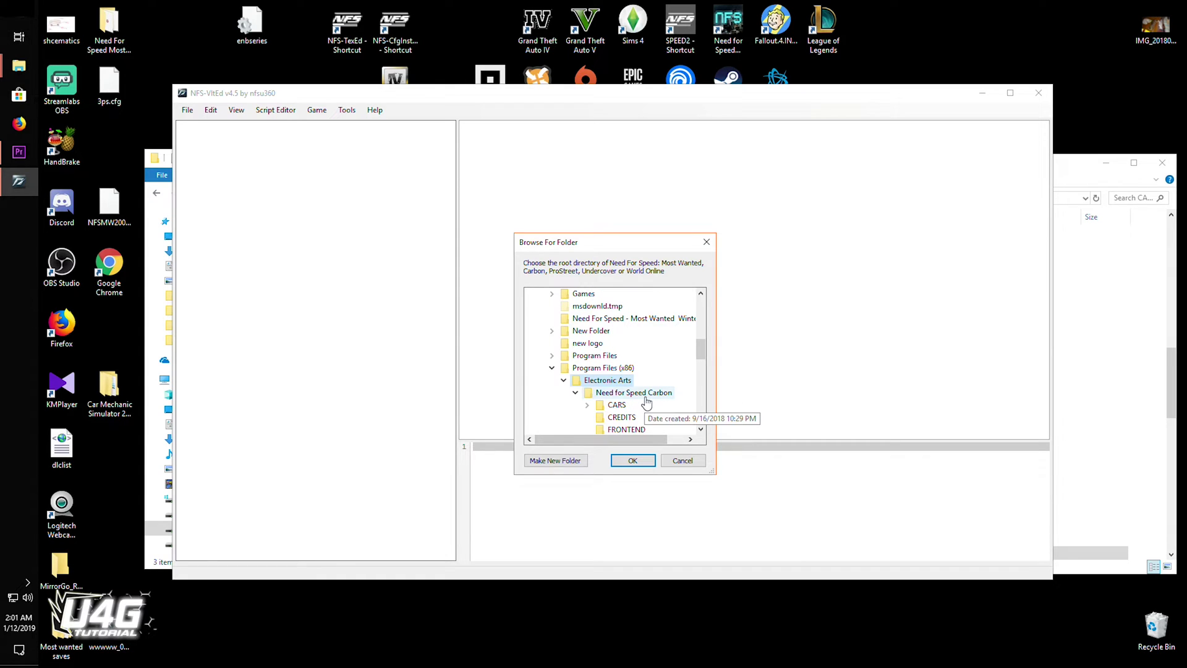
click(639, 457)
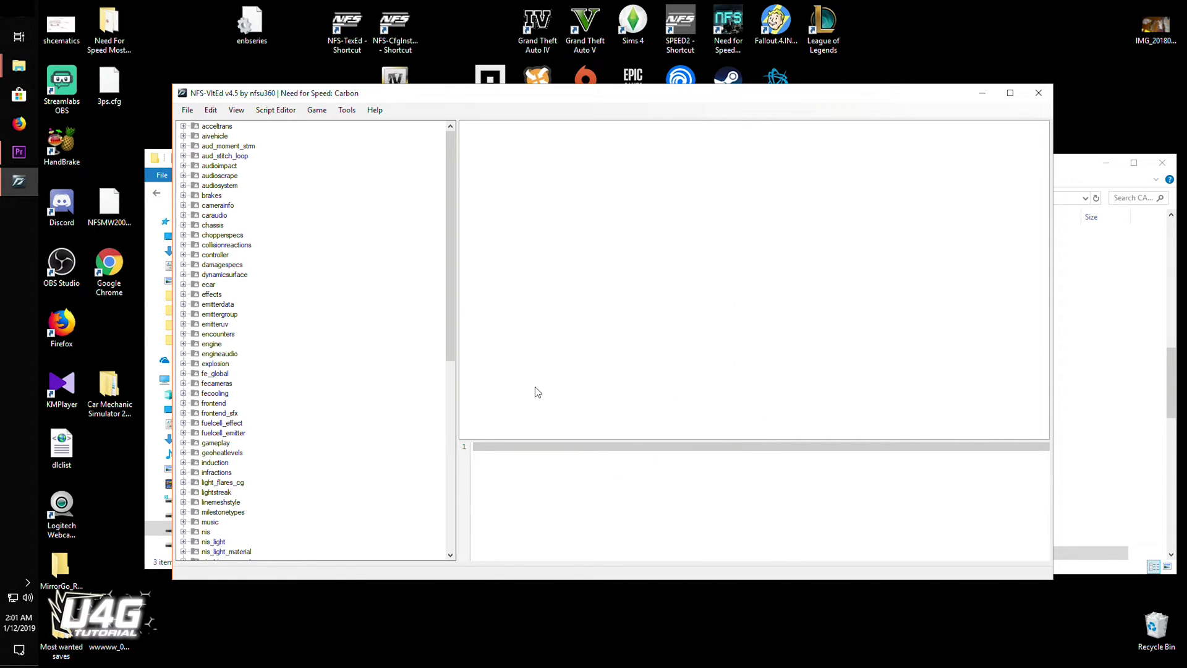
click(187, 110)
mouse_move(210, 169)
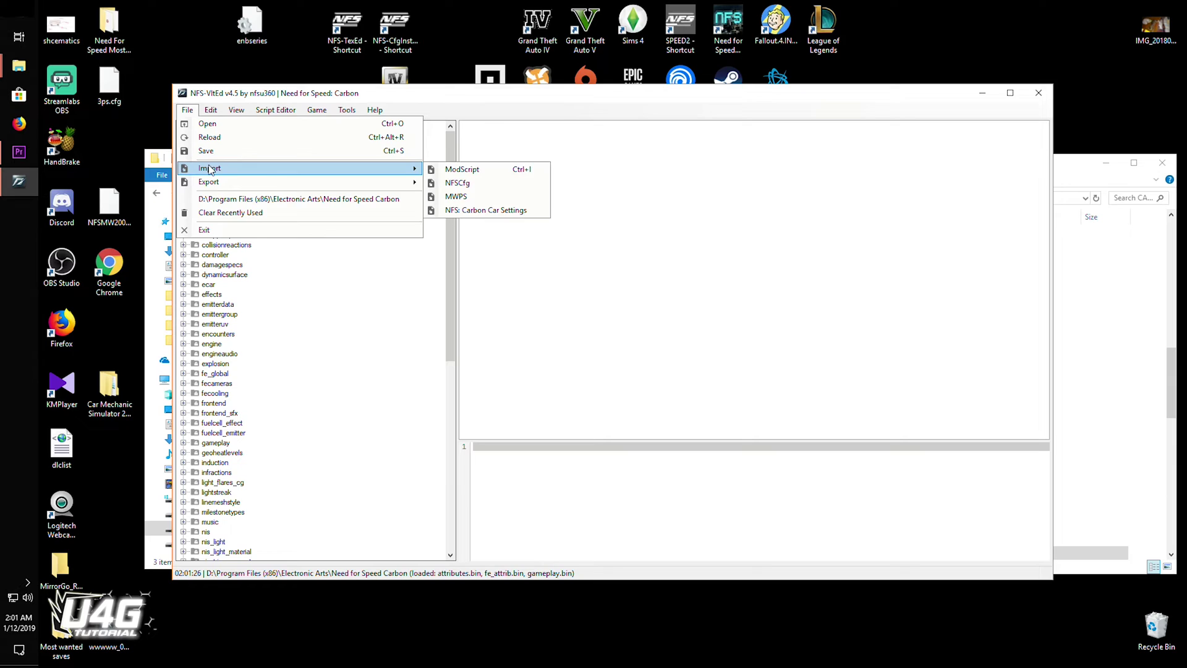
Import the 22.carbon file as NFS: Carbon Car Settings
click(495, 211)
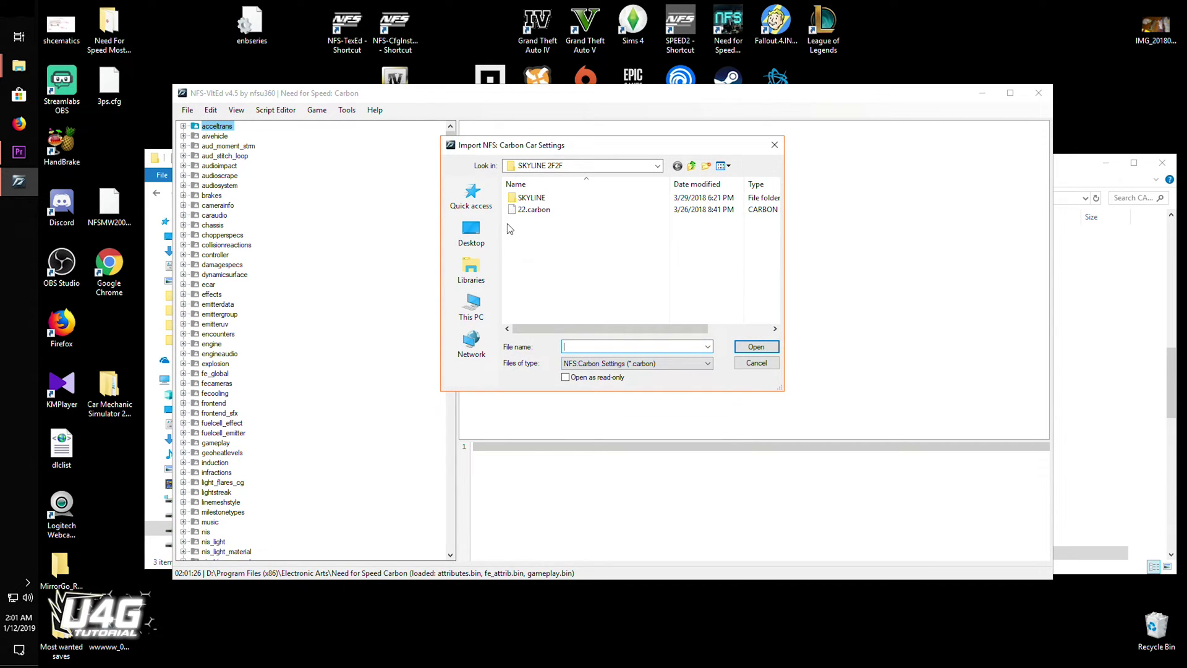
click(536, 208)
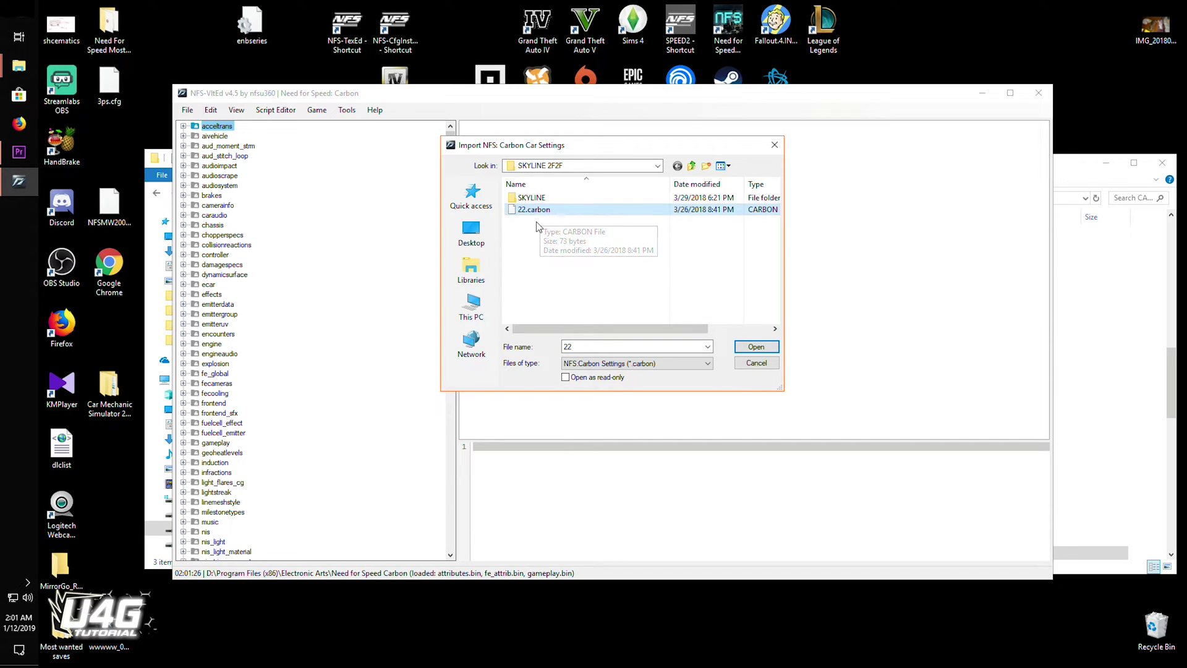
click(756, 347)
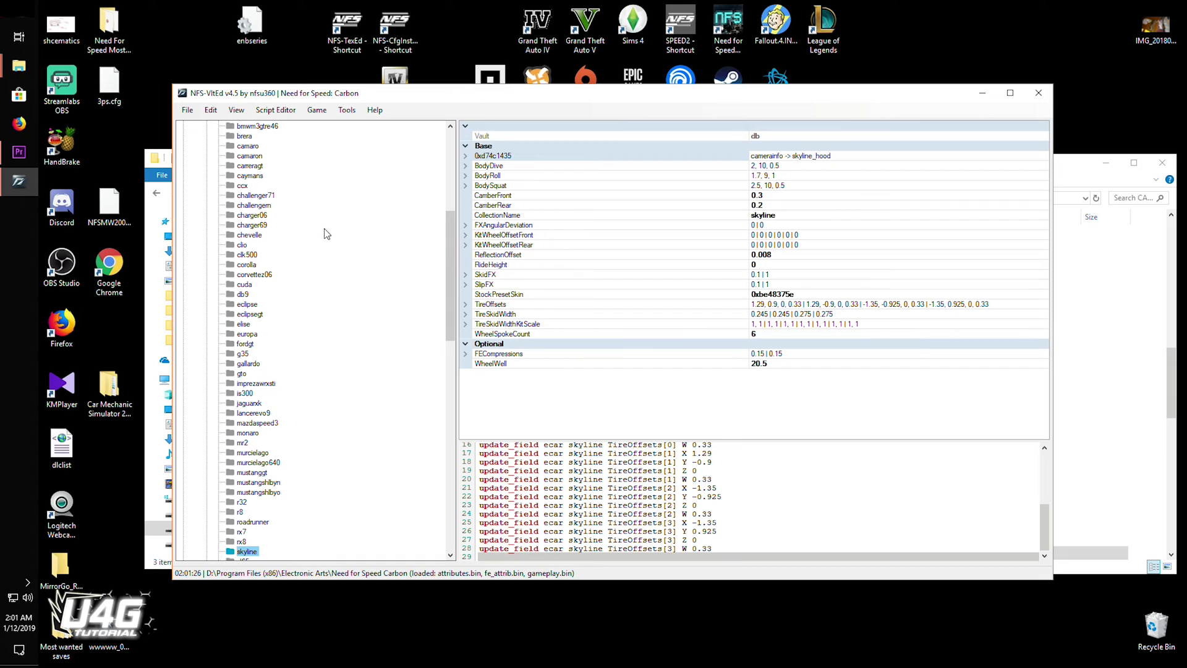
Save the imported settings with File > Save and close NFS-VltEd
click(188, 111)
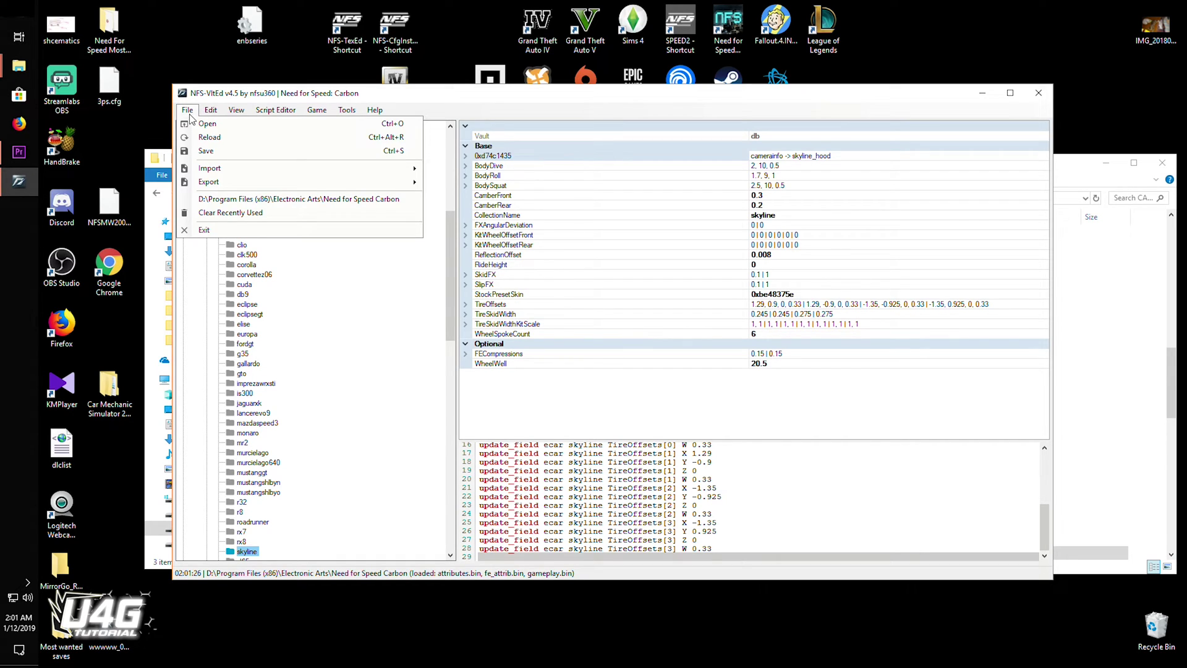
click(205, 151)
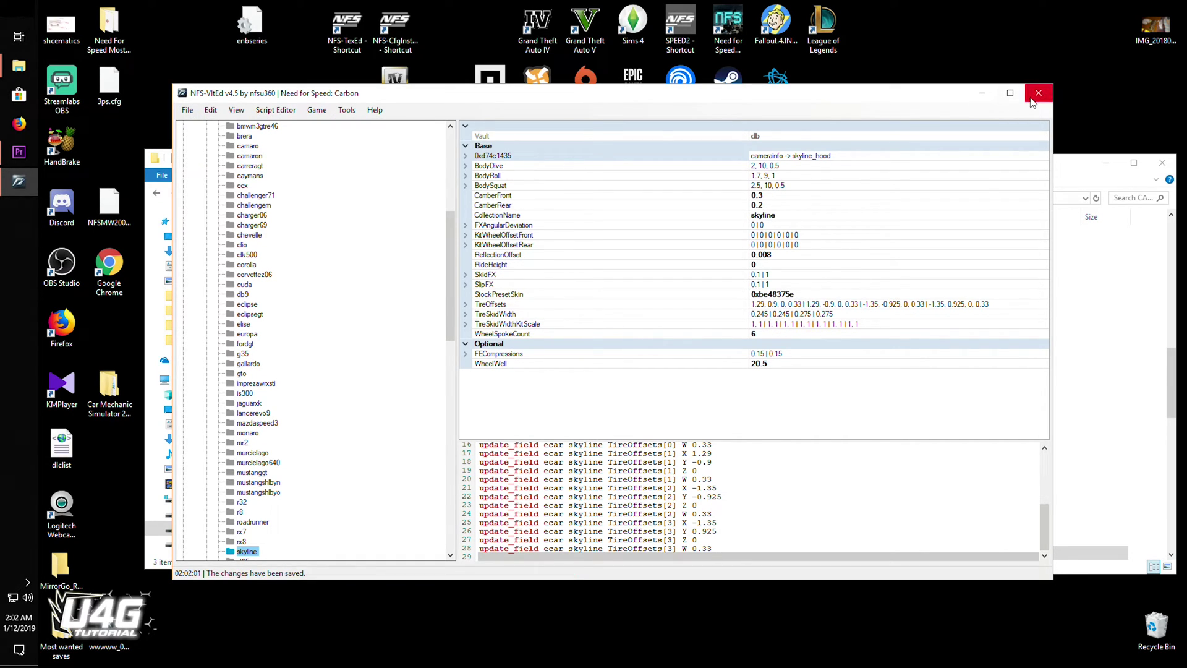
click(1038, 94)
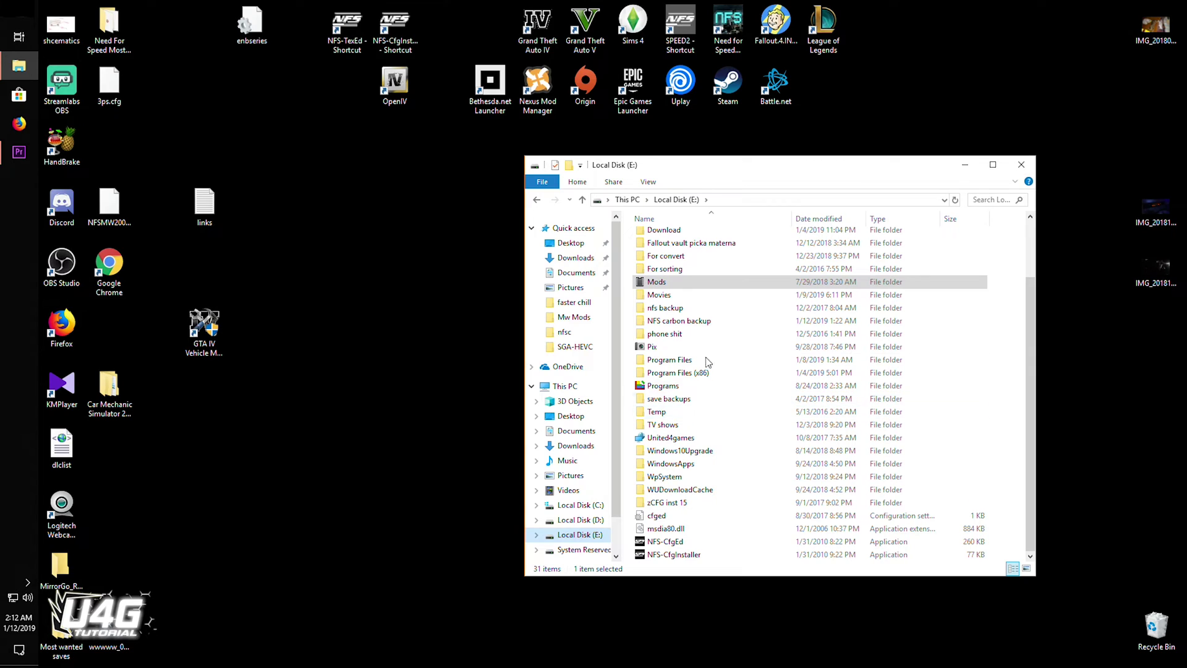
Open E:\NFS carbon backup and copy the Need for Speed Carbon folder inside it
double_click(710, 320)
click(669, 242)
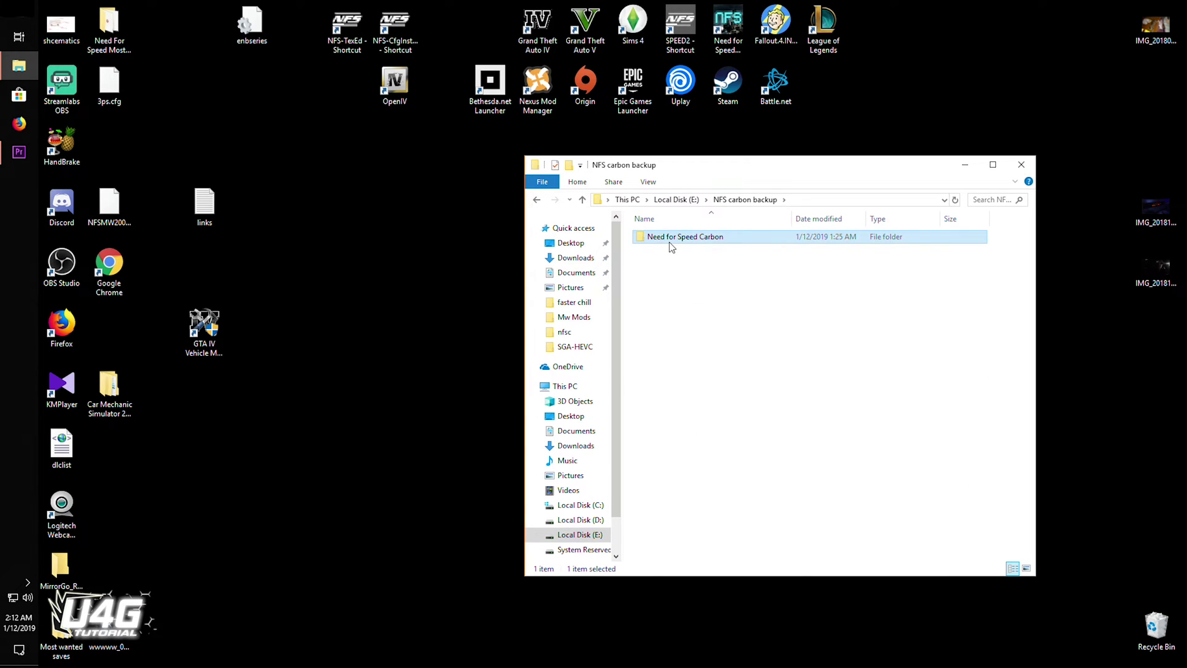
right_click(671, 246)
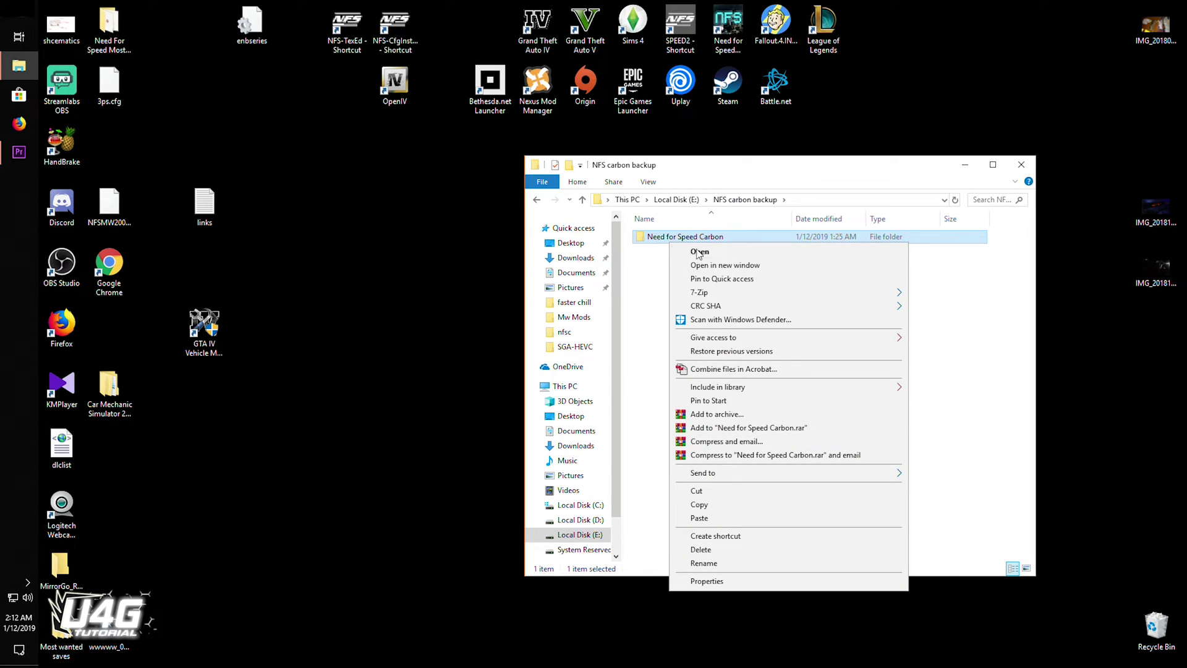
click(701, 507)
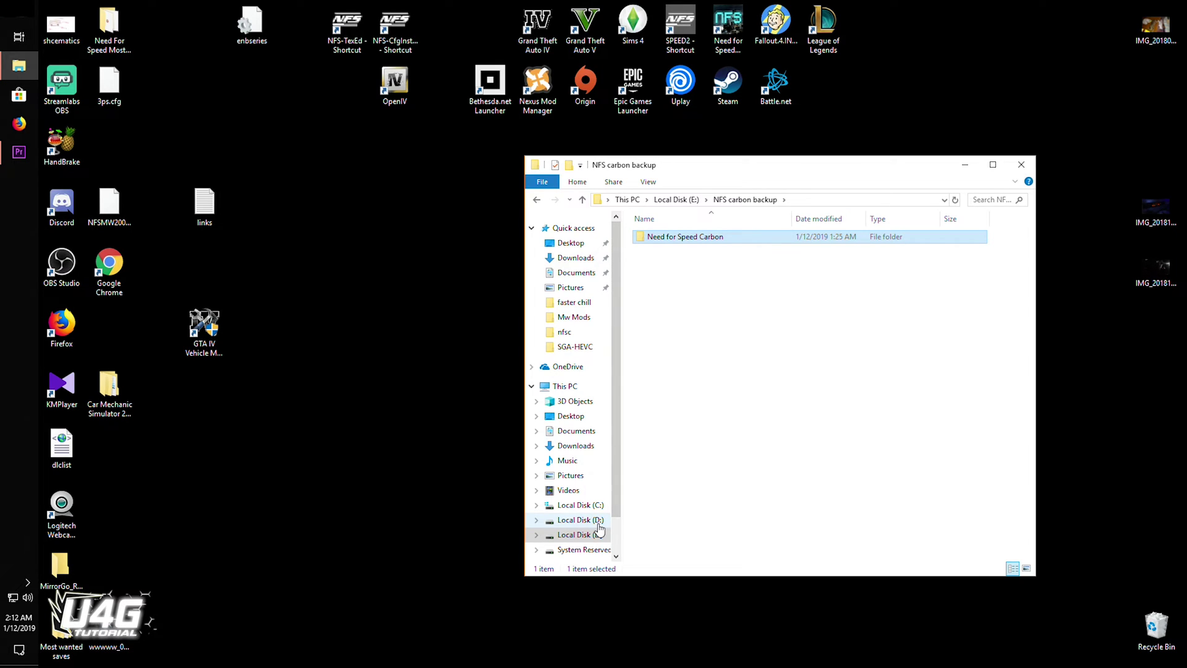
Delete the modded Need for Speed Carbon folder in D:\Program Files (x86)\Electronic Arts and paste the backup there
click(580, 520)
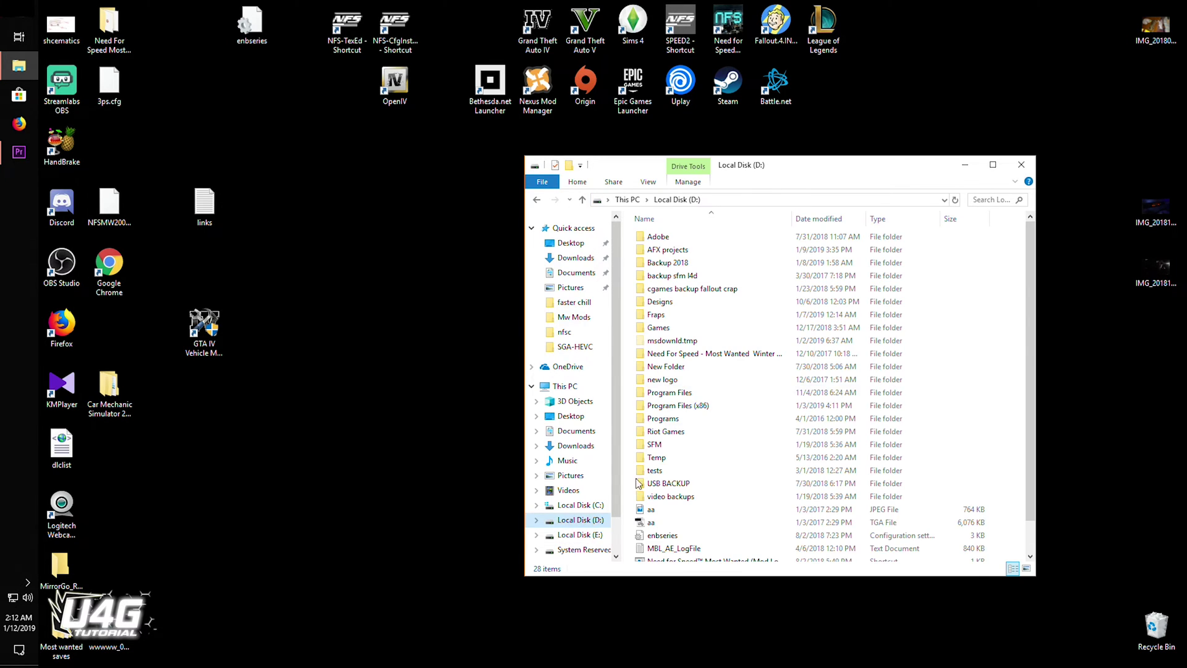
double_click(696, 407)
click(684, 240)
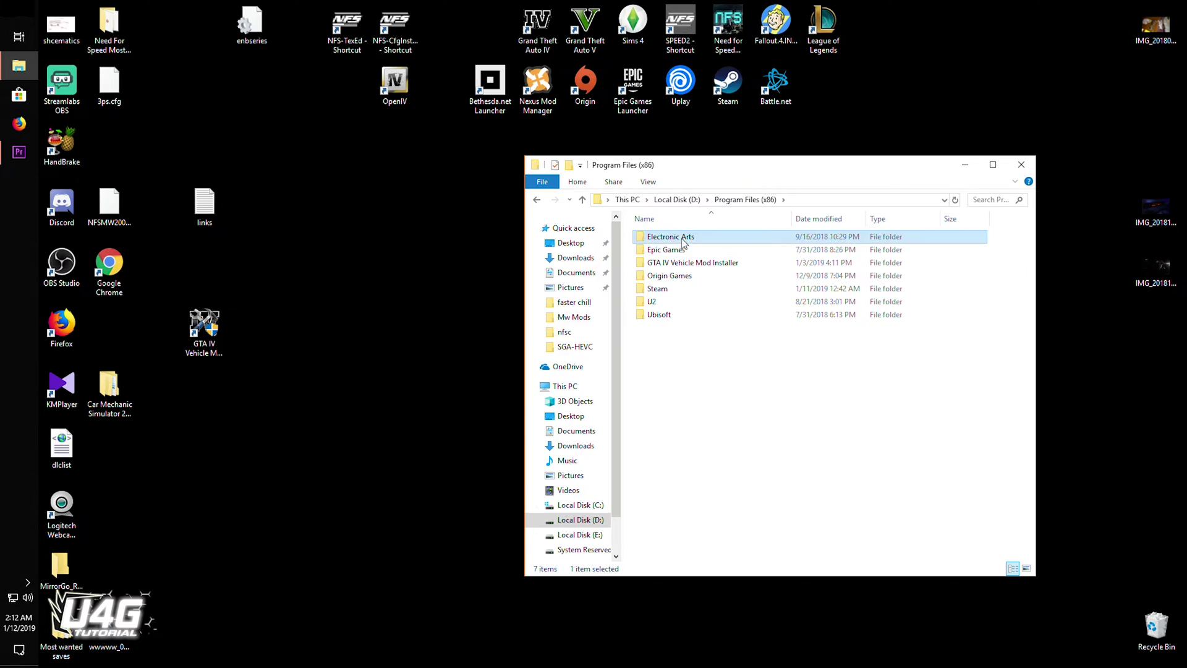
double_click(684, 240)
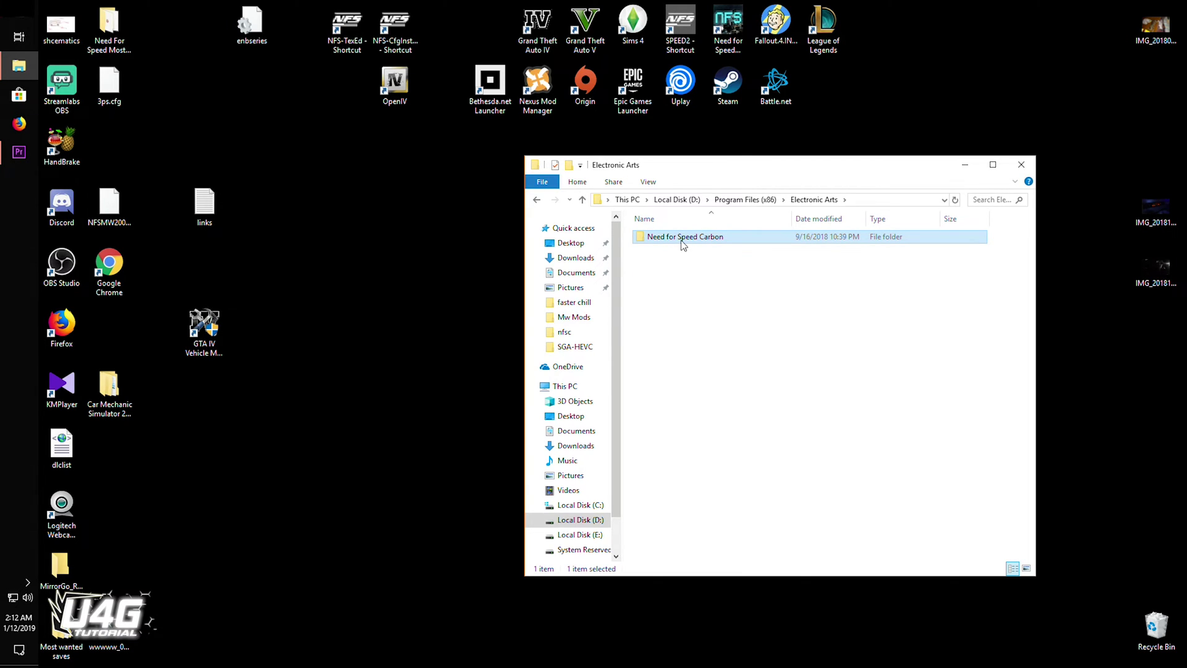
right_click(684, 240)
click(706, 548)
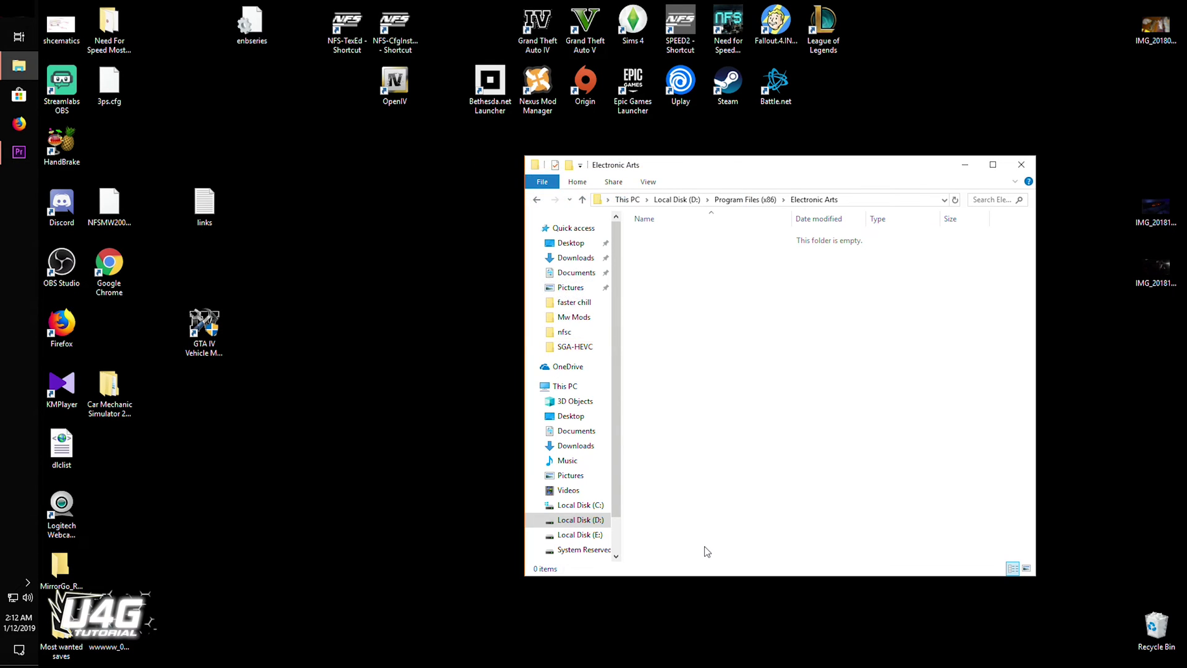
right_click(685, 298)
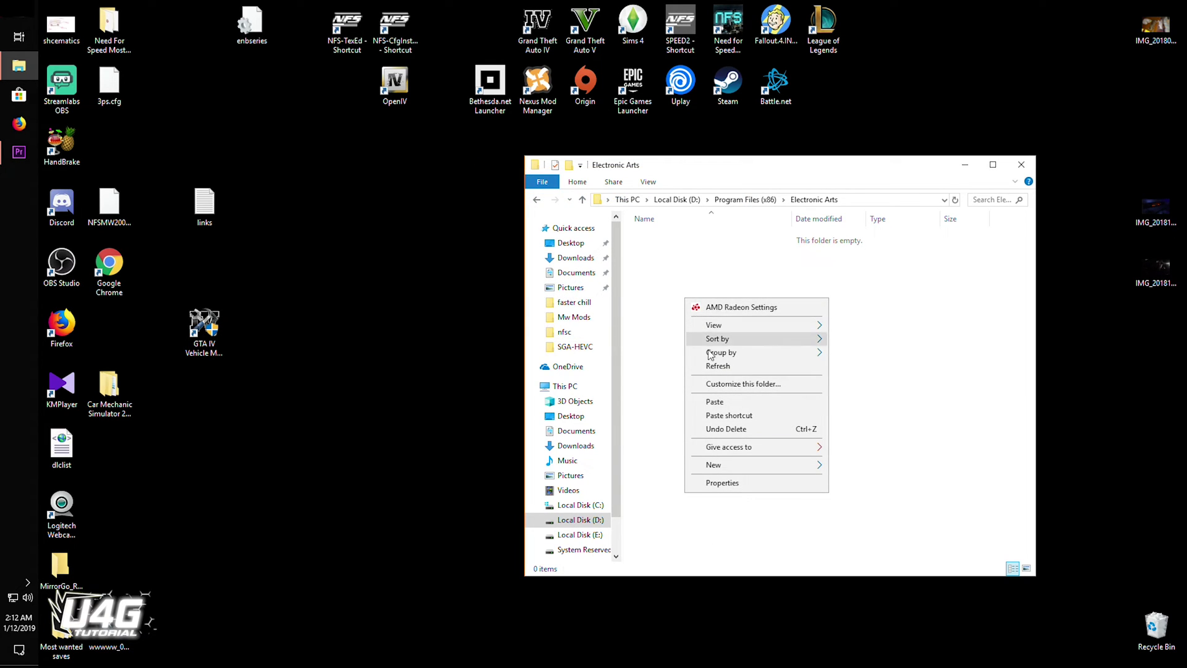
click(714, 402)
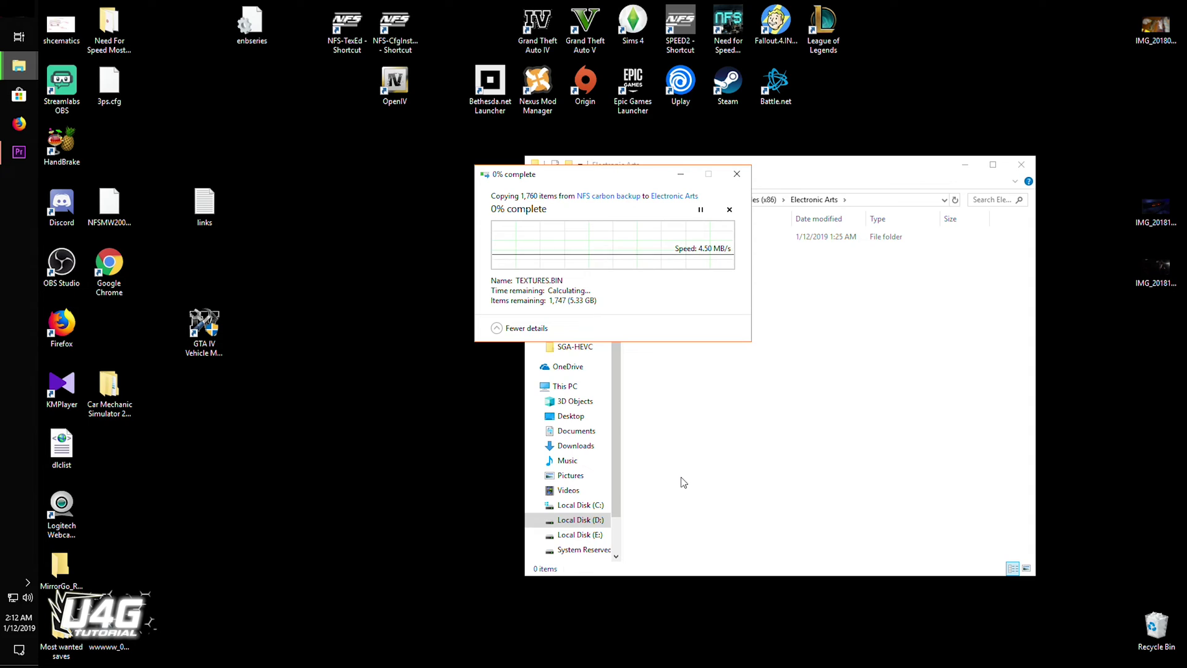